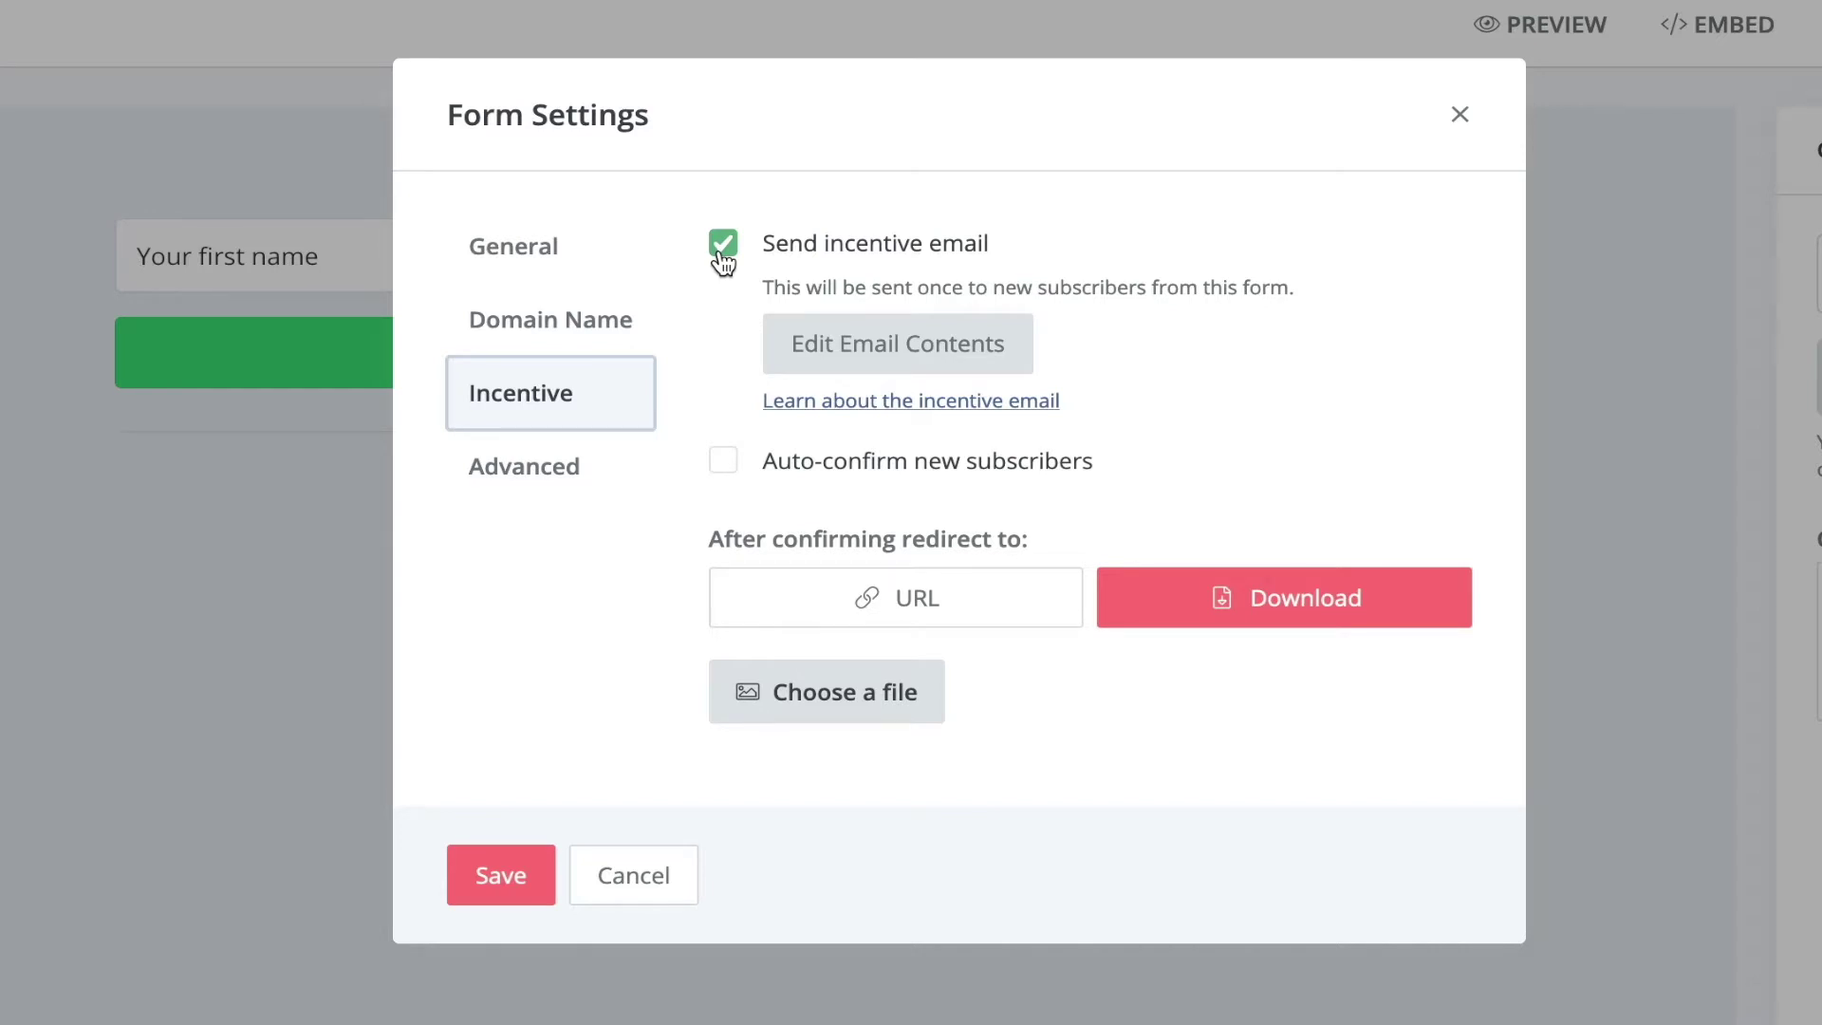
Review the incentive email's subject, message and download button link, and leave it without saving.
{"action": "left_click", "coordinate": [913, 338]}
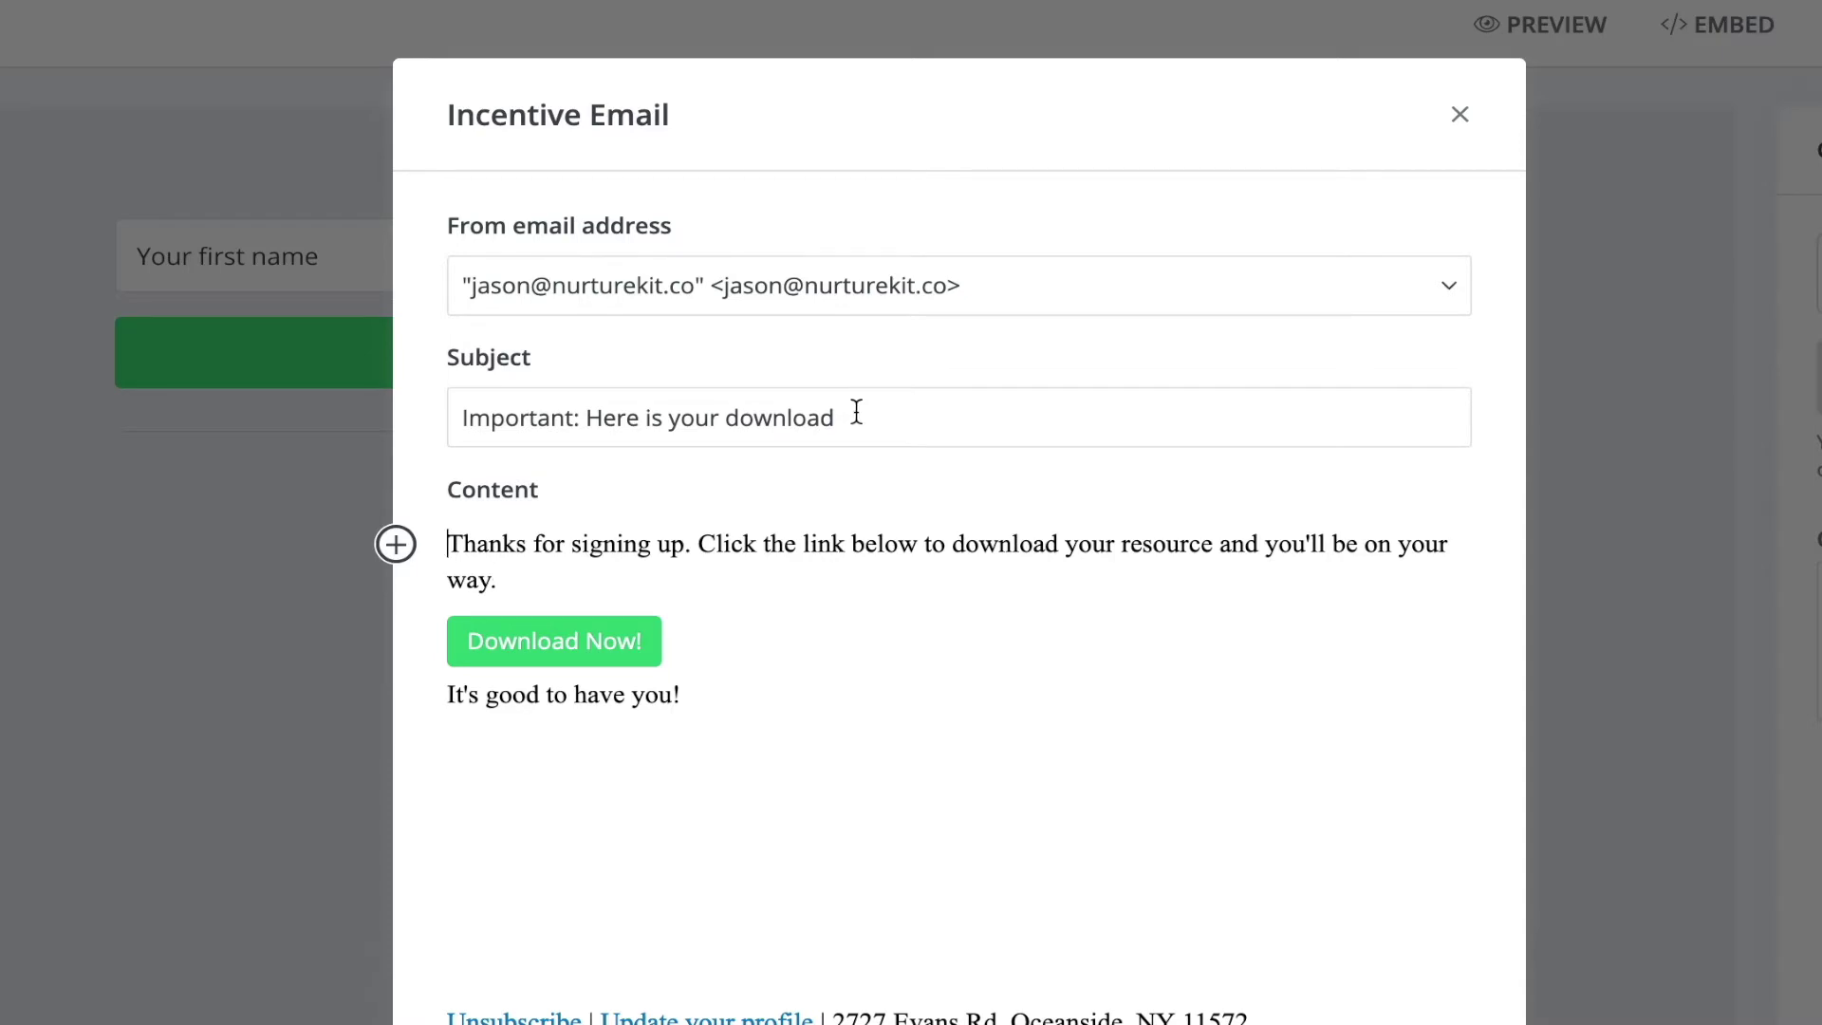
{"action": "left_click_drag", "start_coordinate": [854, 417], "coordinate": [418, 416]}
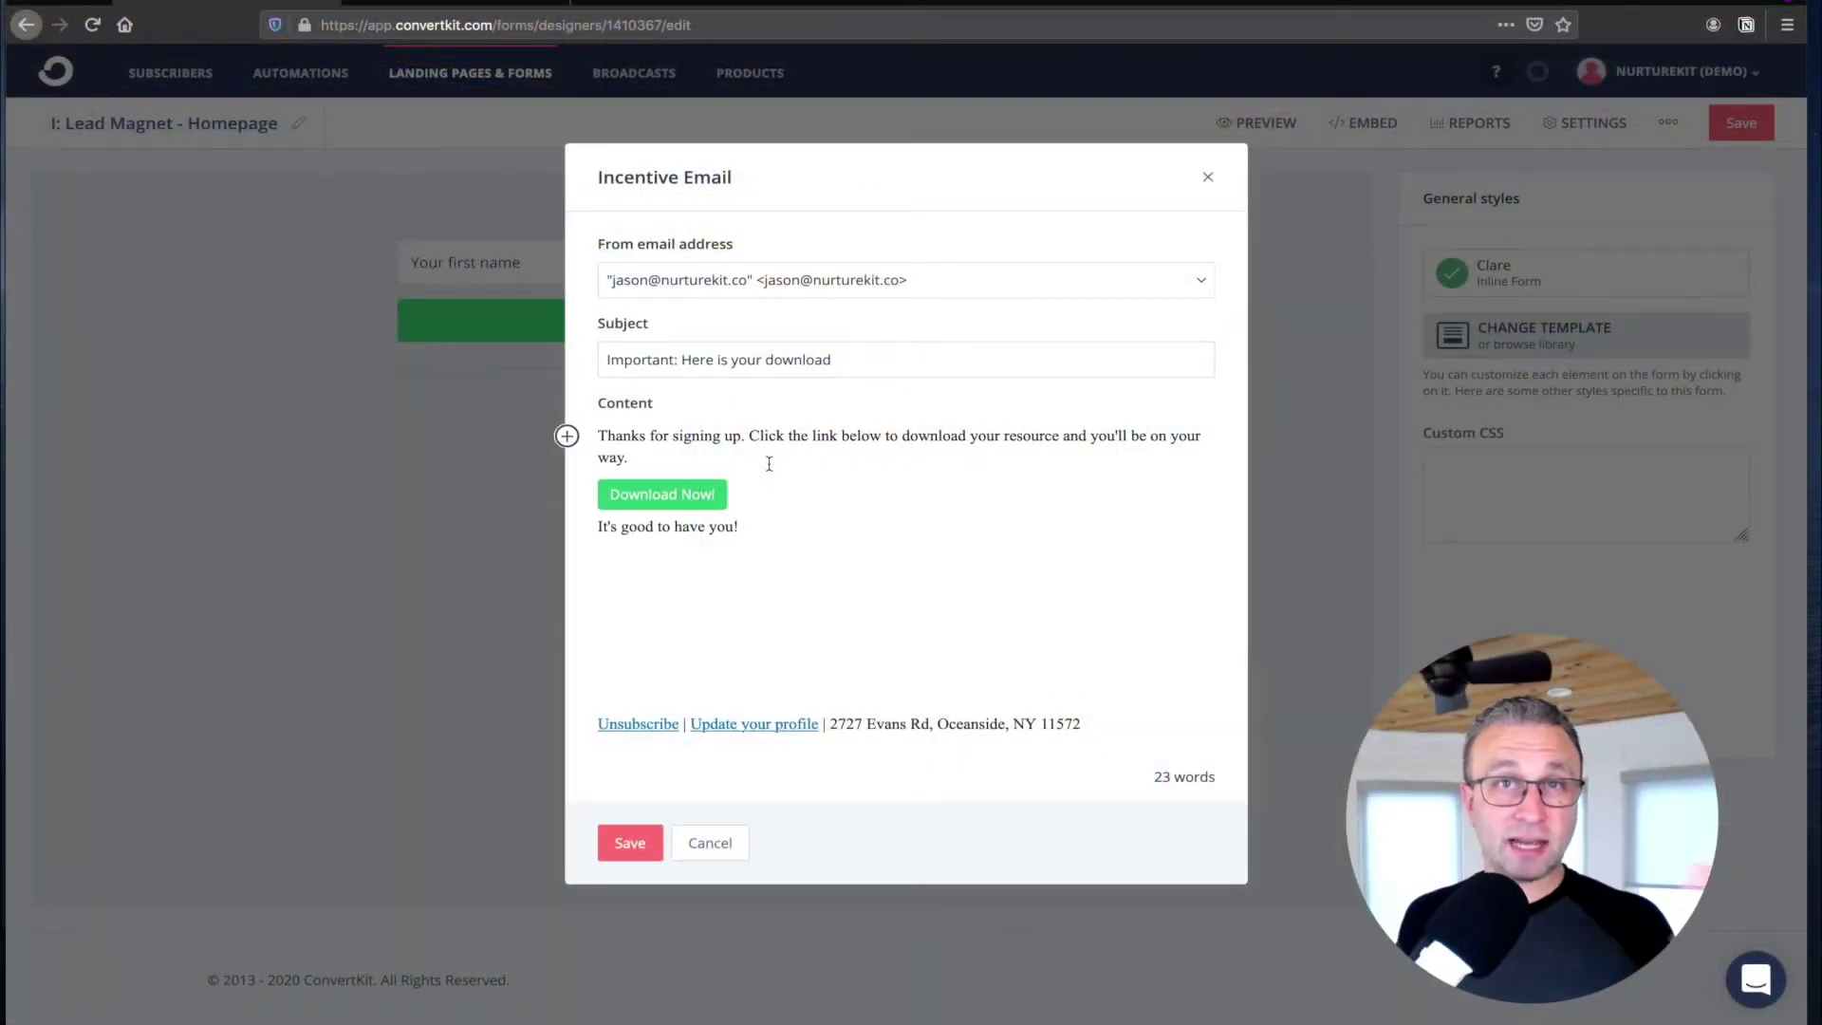
{"action": "left_click", "coordinate": [652, 494]}
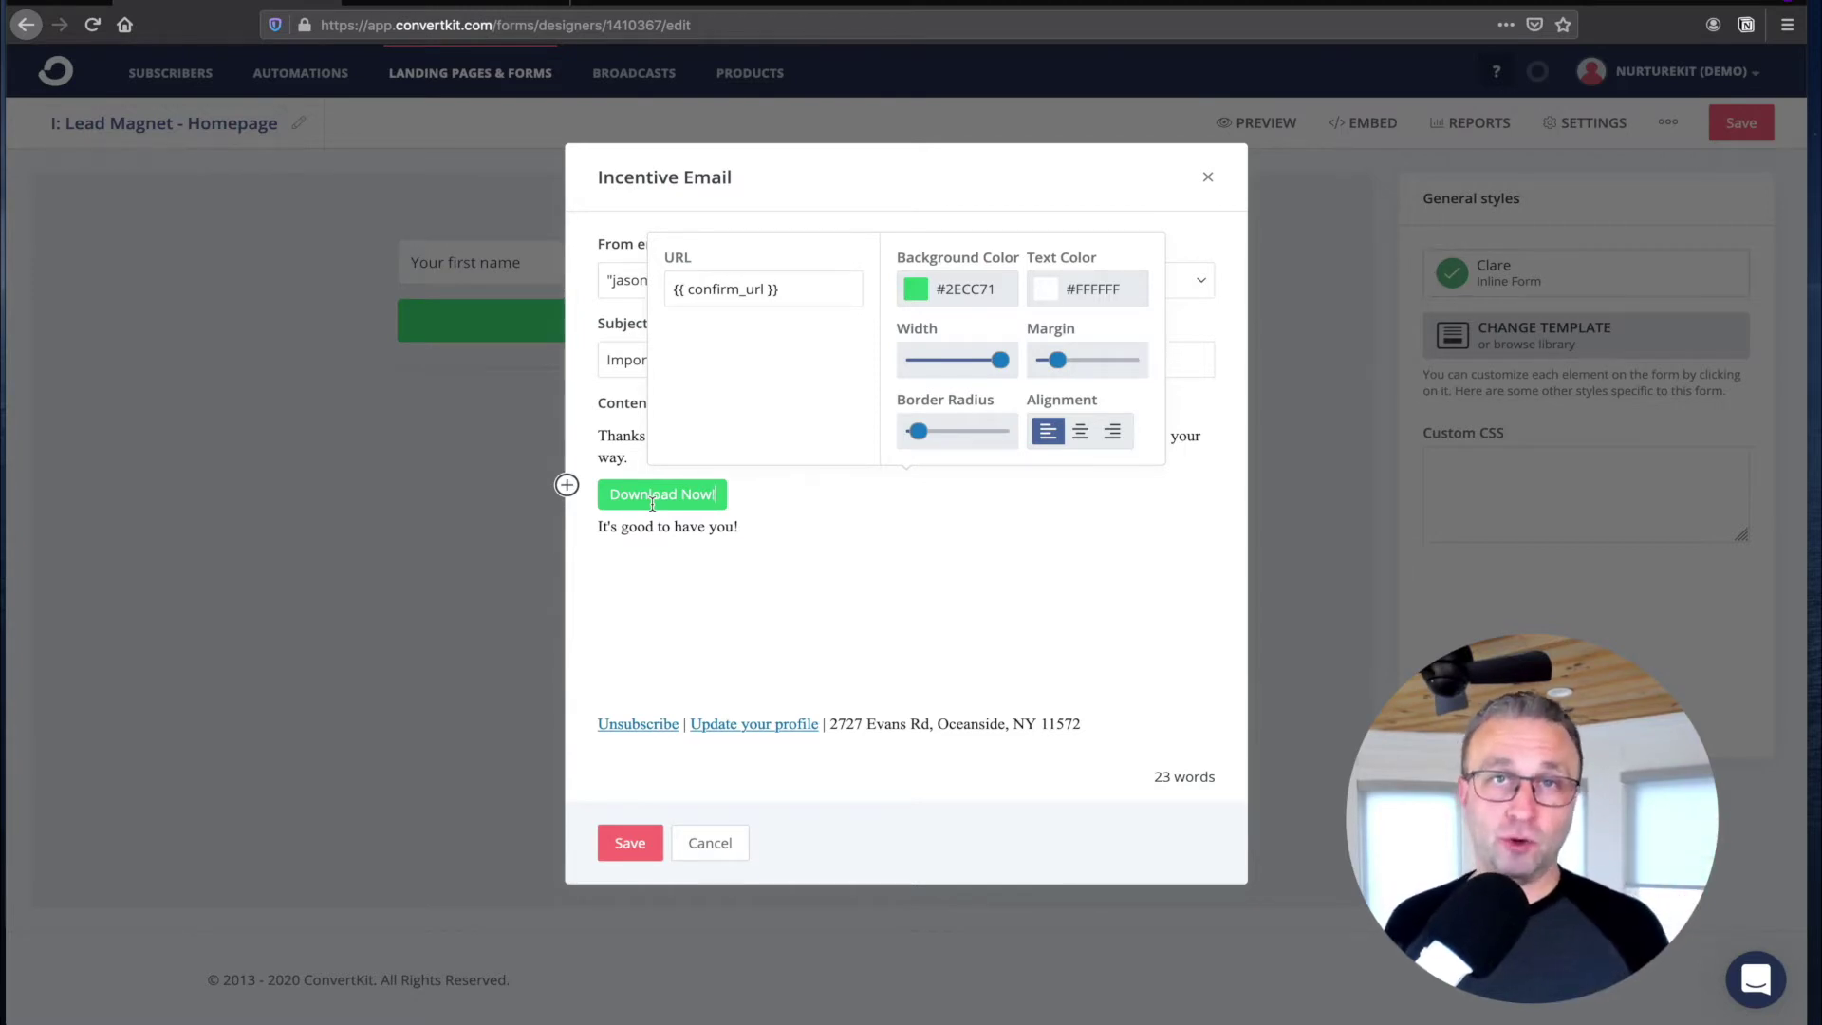
{"action": "left_click", "coordinate": [653, 527]}
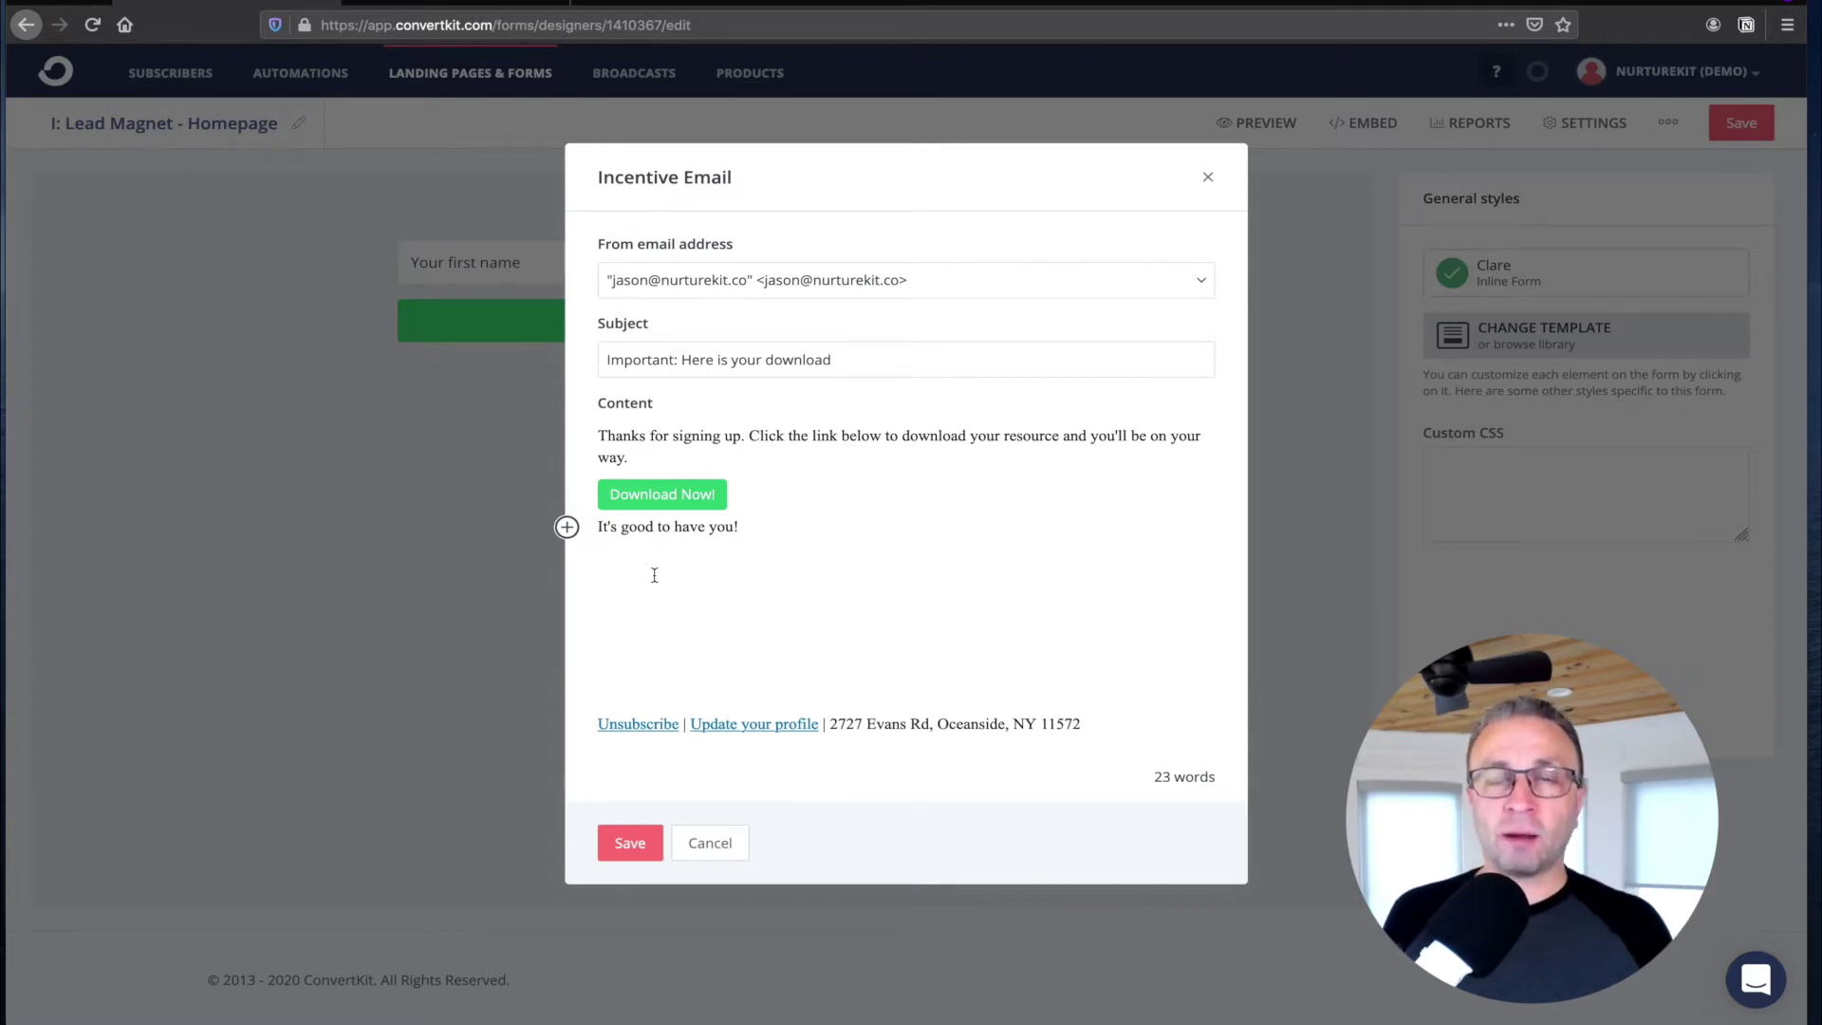
{"action": "left_click", "coordinate": [702, 847]}
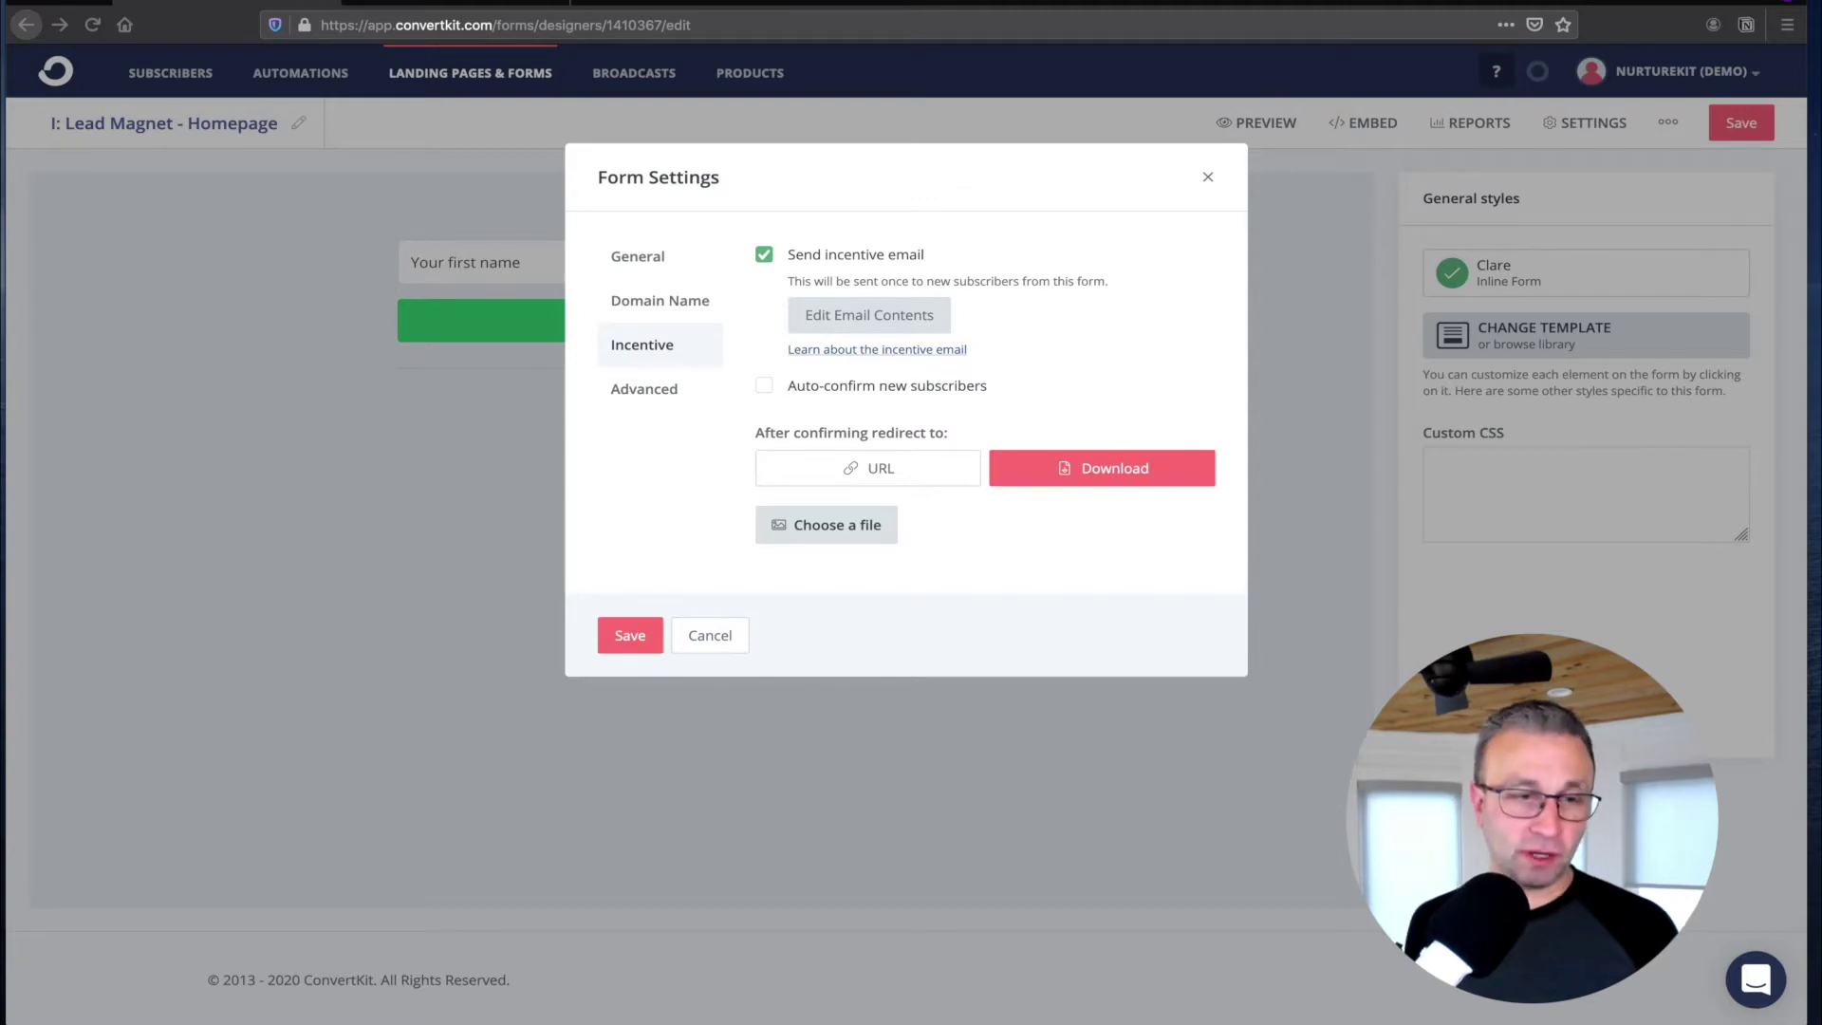
Try showing returning subscribers custom content reading "I noticed you visiting here again. Here's the freebie.".
{"action": "left_click", "coordinate": [654, 389]}
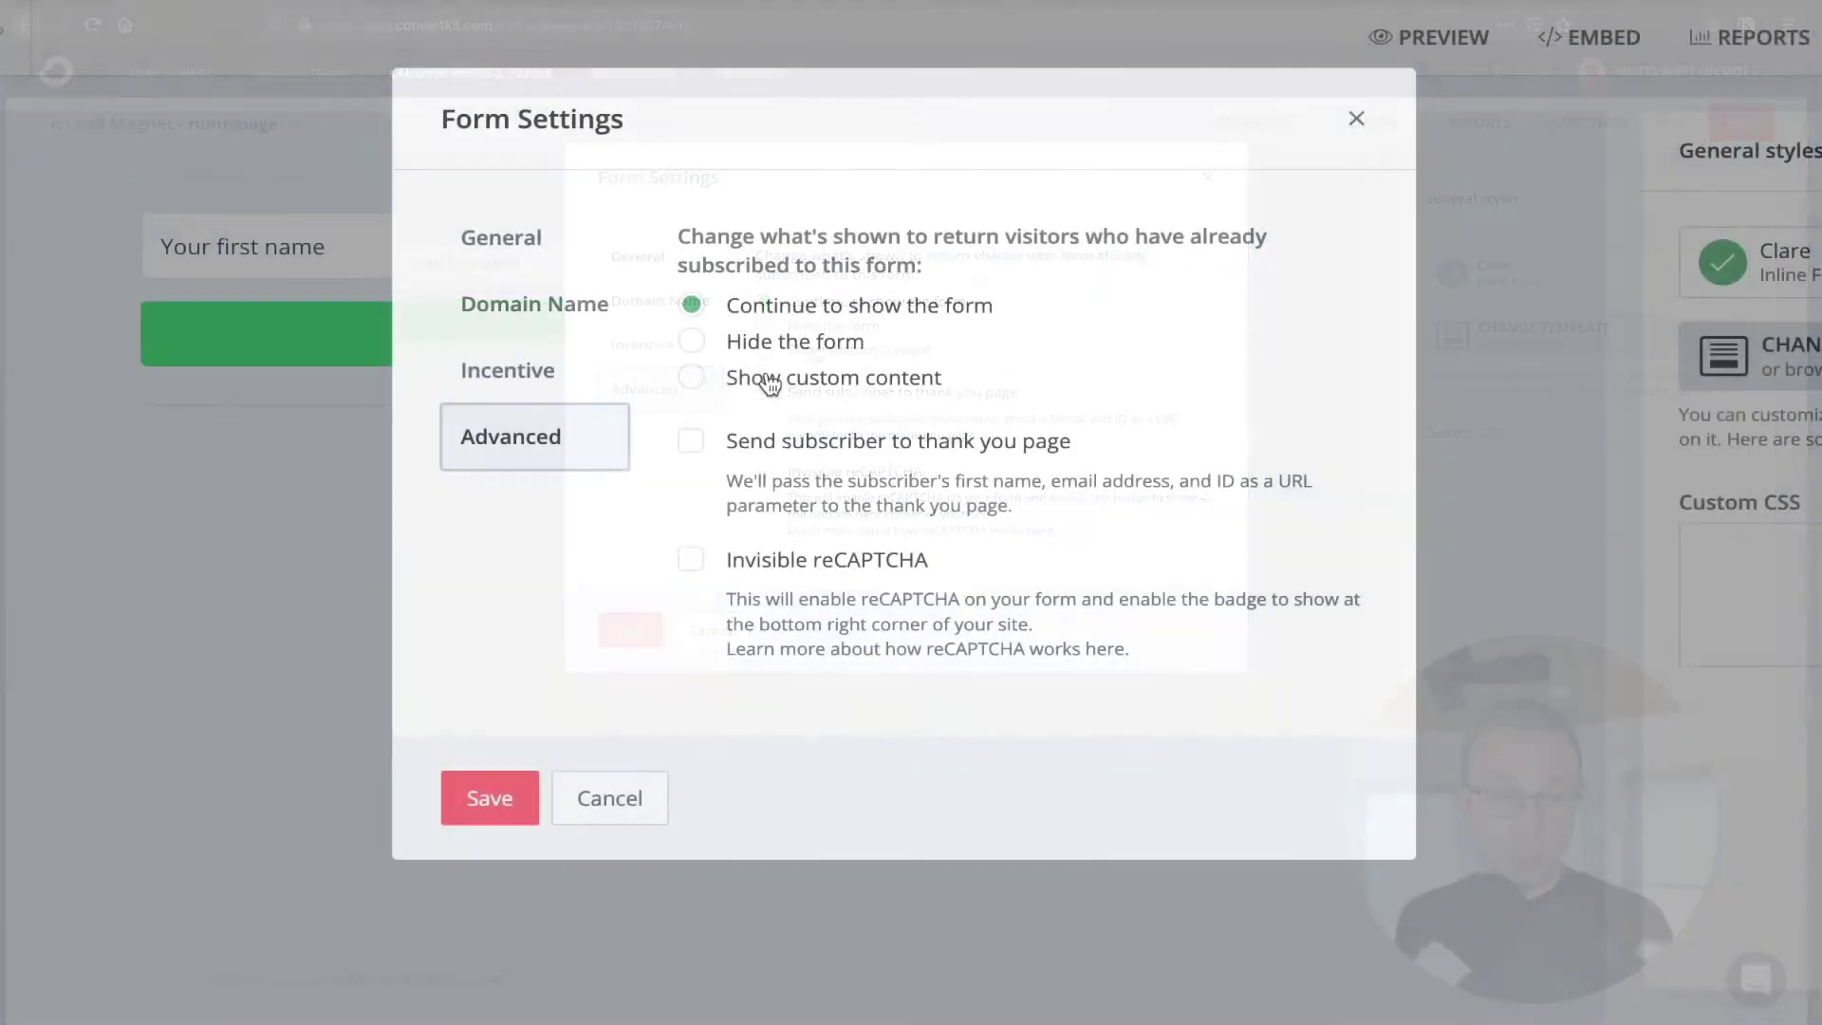
{"action": "left_click", "coordinate": [759, 380]}
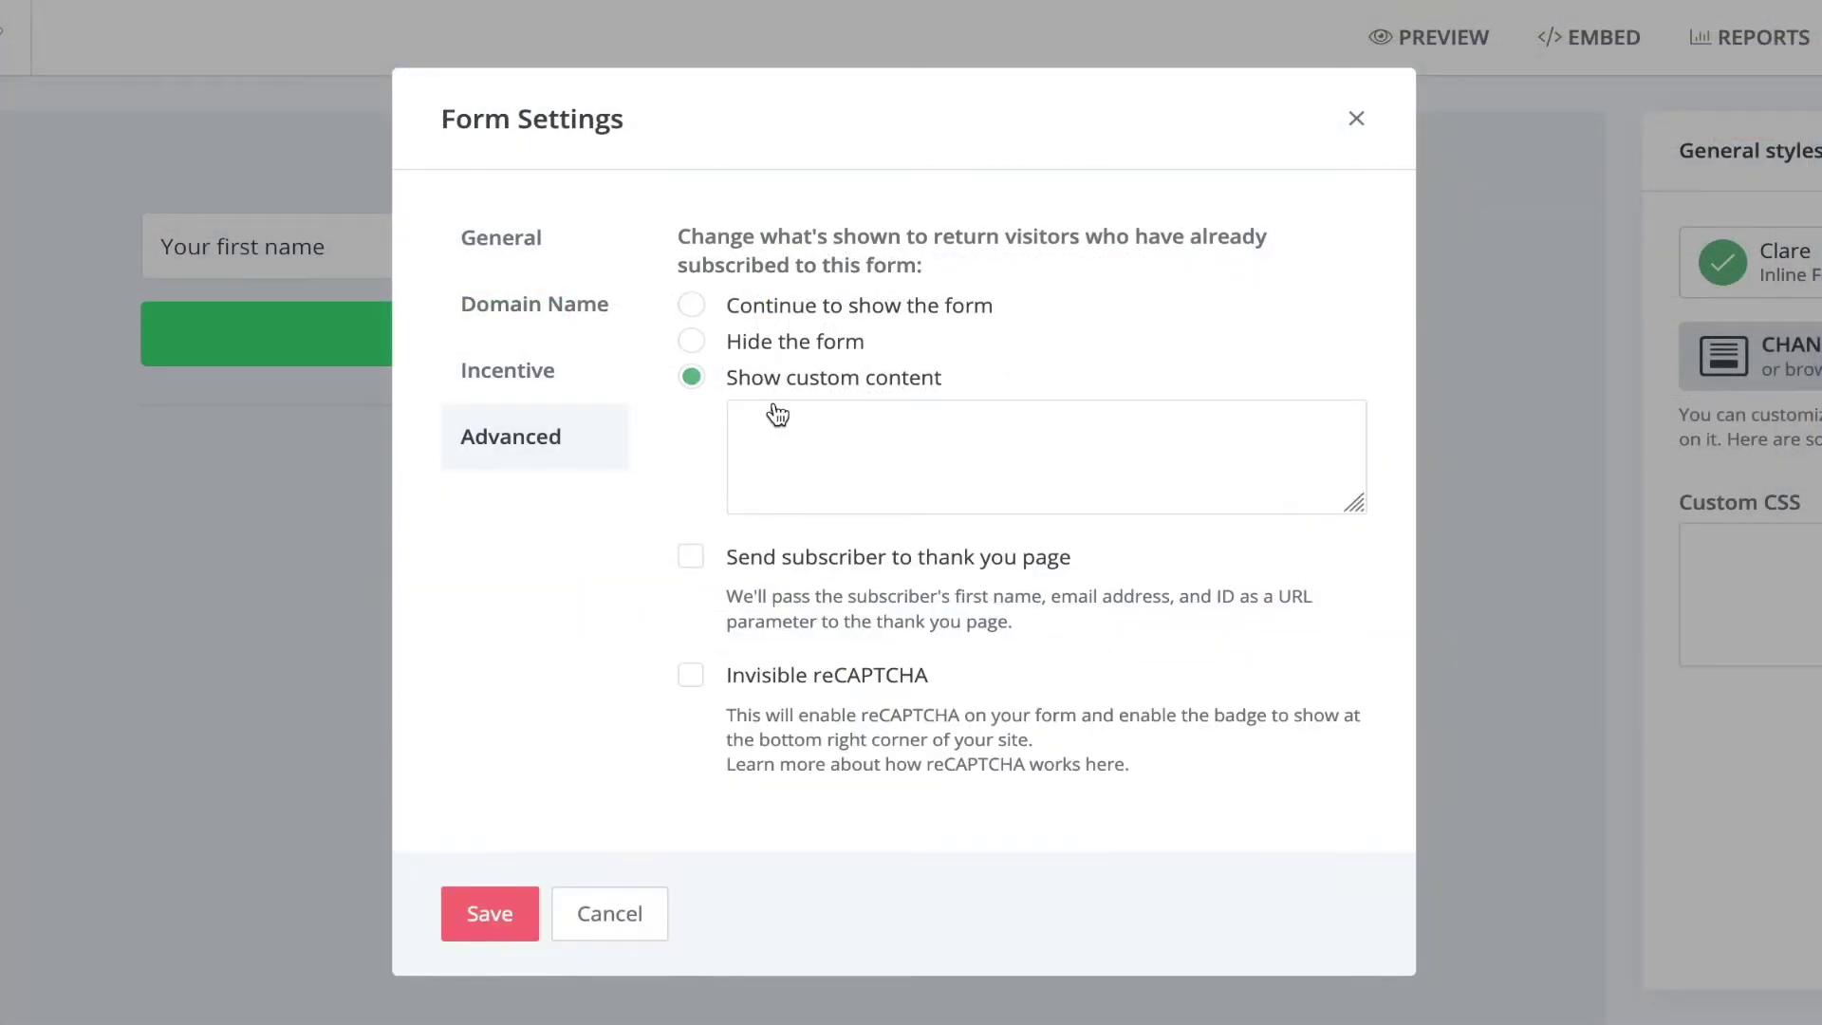
{"action": "left_click", "coordinate": [802, 444]}
{"action": "type", "text": "I noticed you visiting here"}
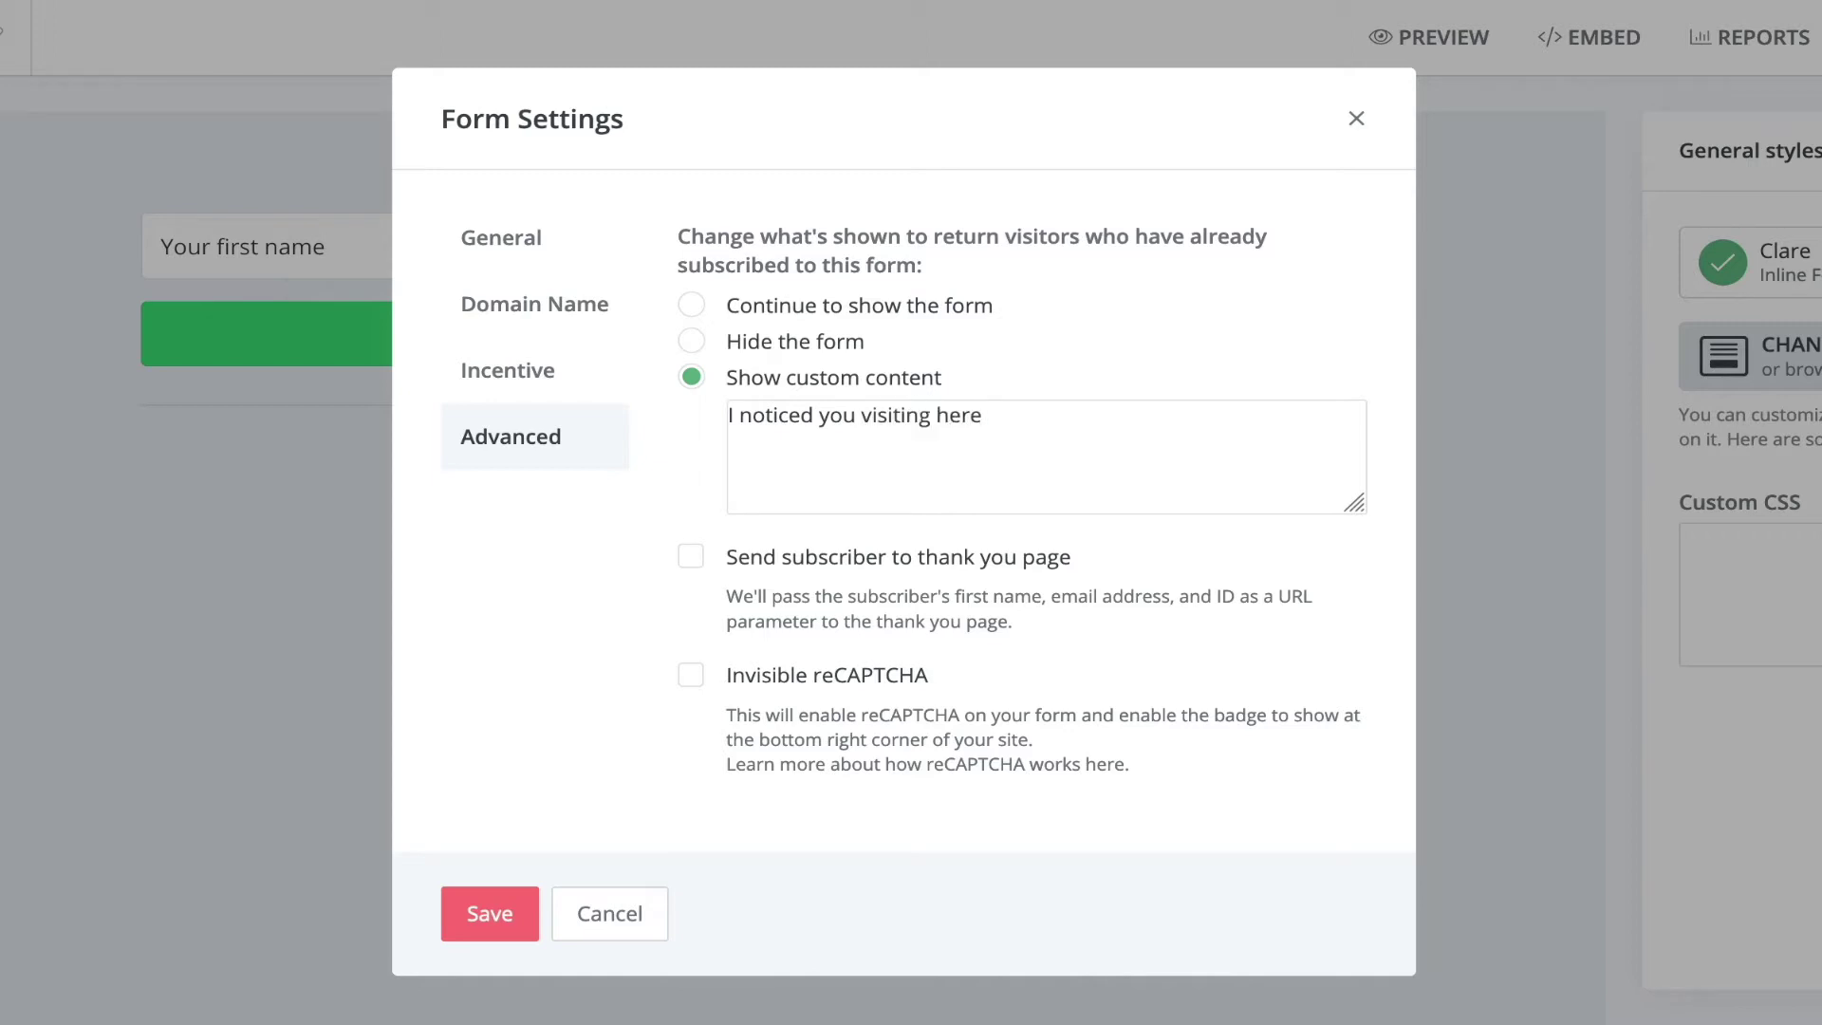
{"action": "type", "text": " again. Here's the f"}
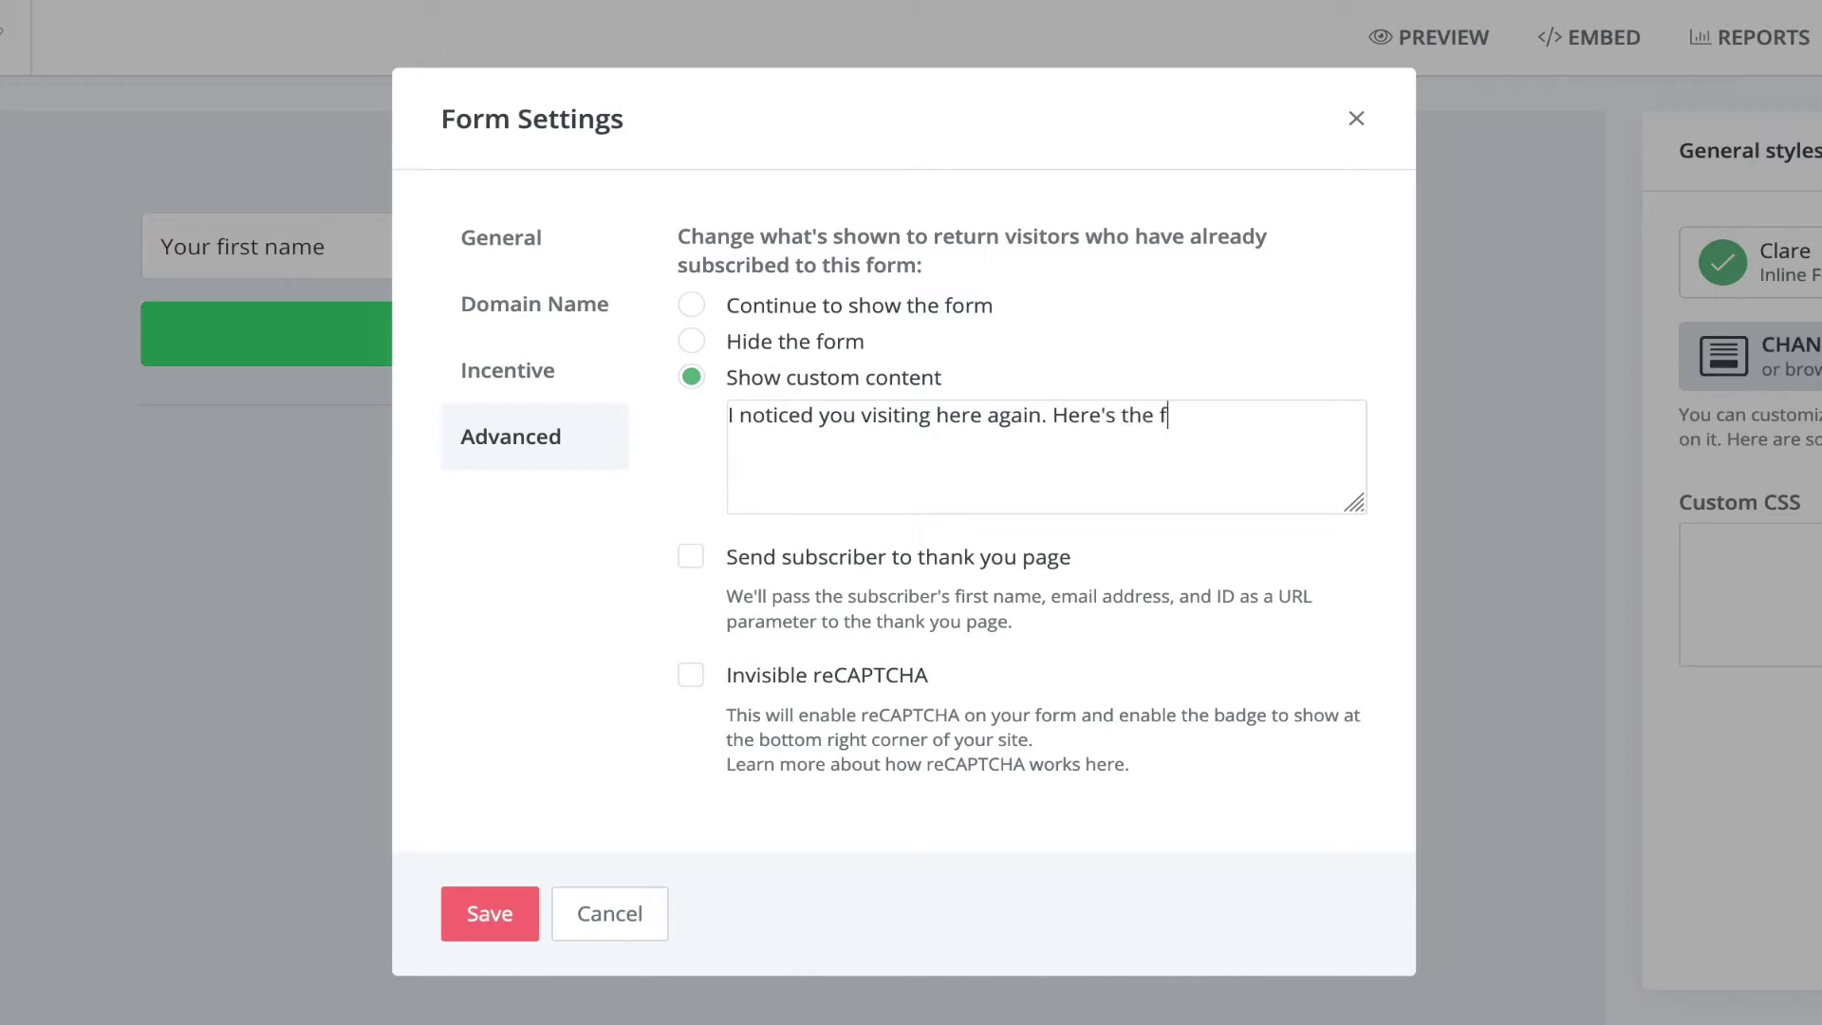
{"action": "type", "text": "reebie."}
{"action": "key", "text": "Left"}
{"action": "key", "text": "Left"}
{"action": "key", "text": "Left"}
{"action": "key", "text": "Left"}
{"action": "key", "text": "Left"}
{"action": "key", "text": "Left"}
{"action": "key", "text": "Left"}
{"action": "type", "text": "<a href-"}
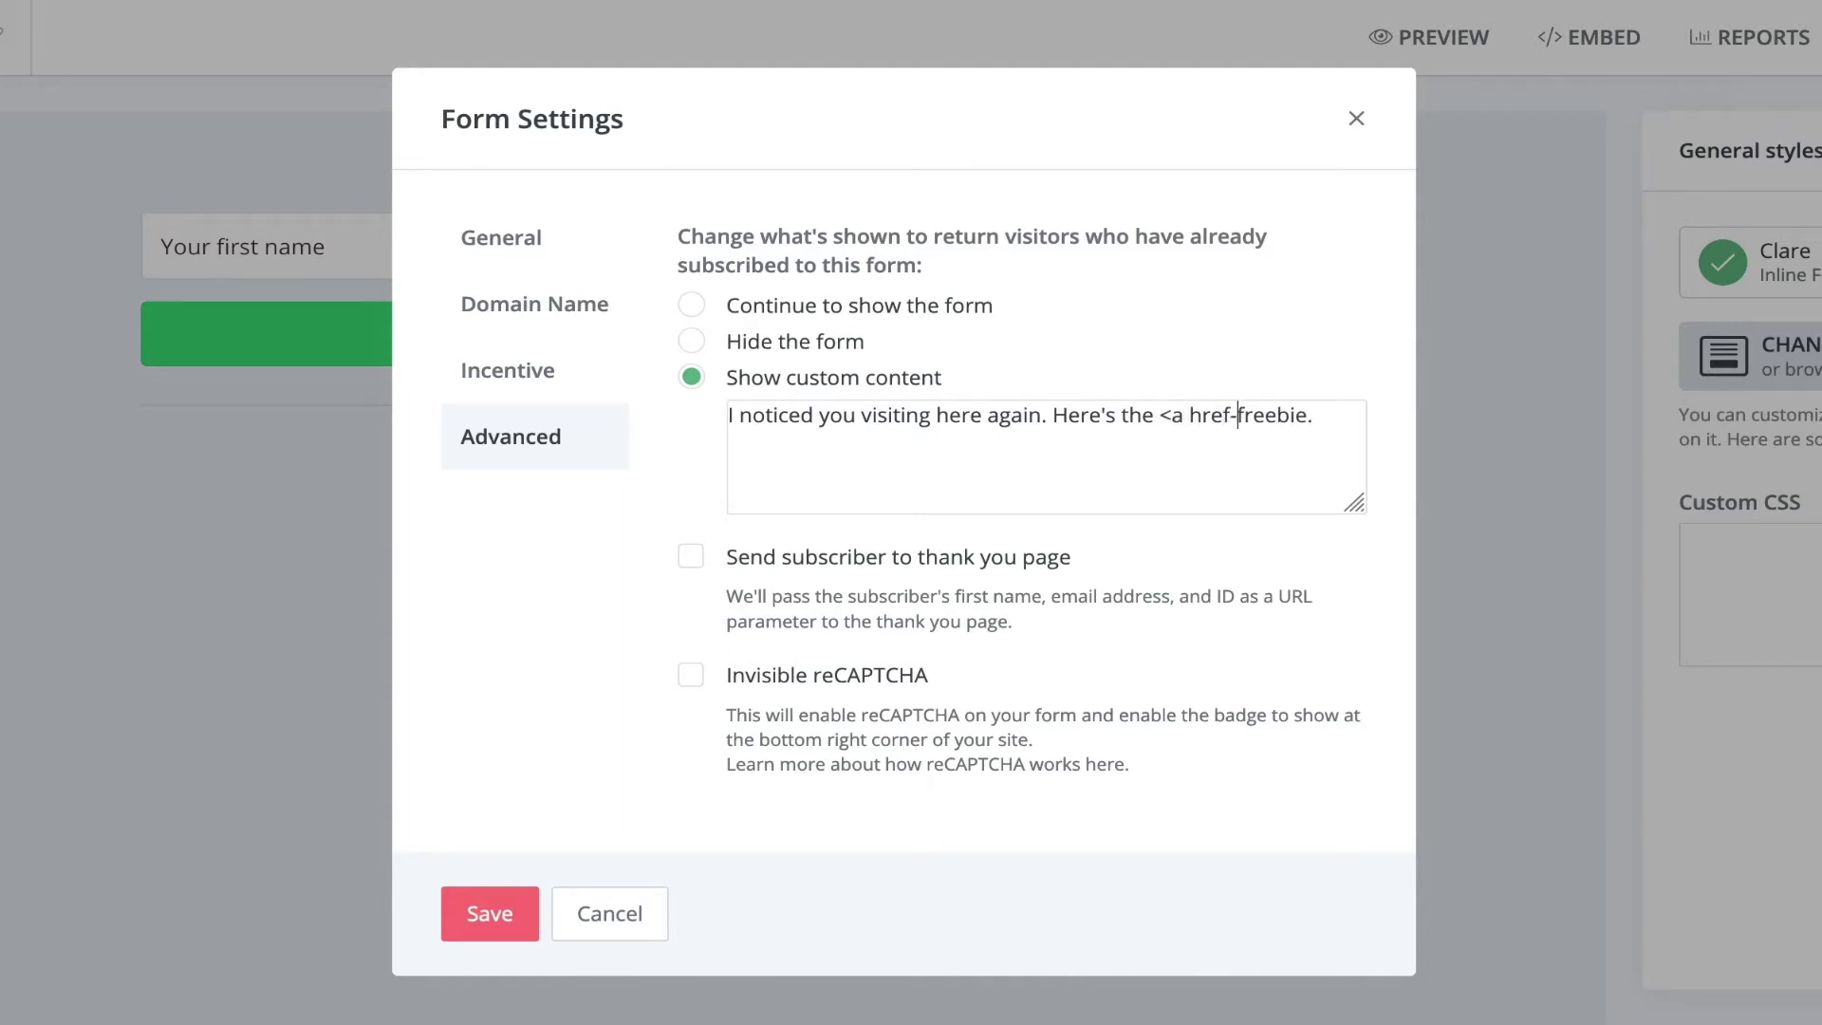
{"action": "key", "text": "BackSpace"}
{"action": "type", "text": "="}
{"action": "type", "text": "\"https://nurturekit.co/thanks-for-sharing"}
{"action": "type", "text": "\""}
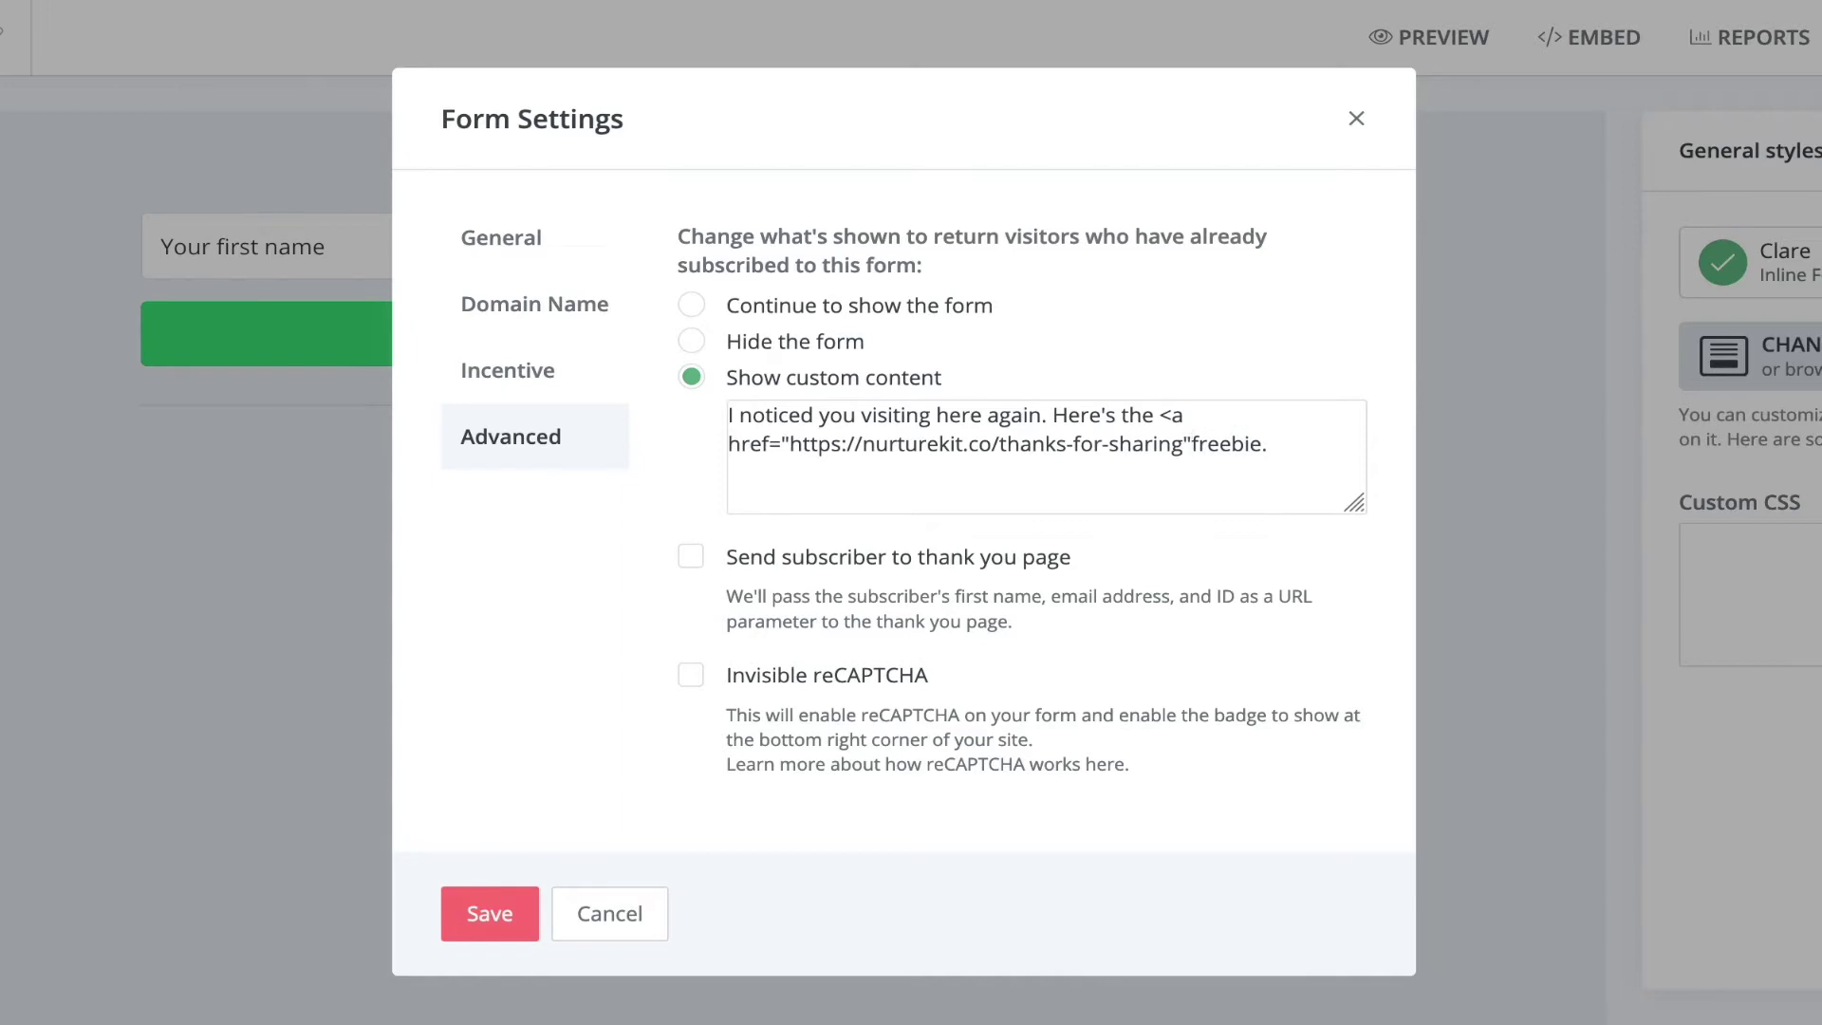
{"action": "type", "text": ">"}
{"action": "type", "text": "</a>"}
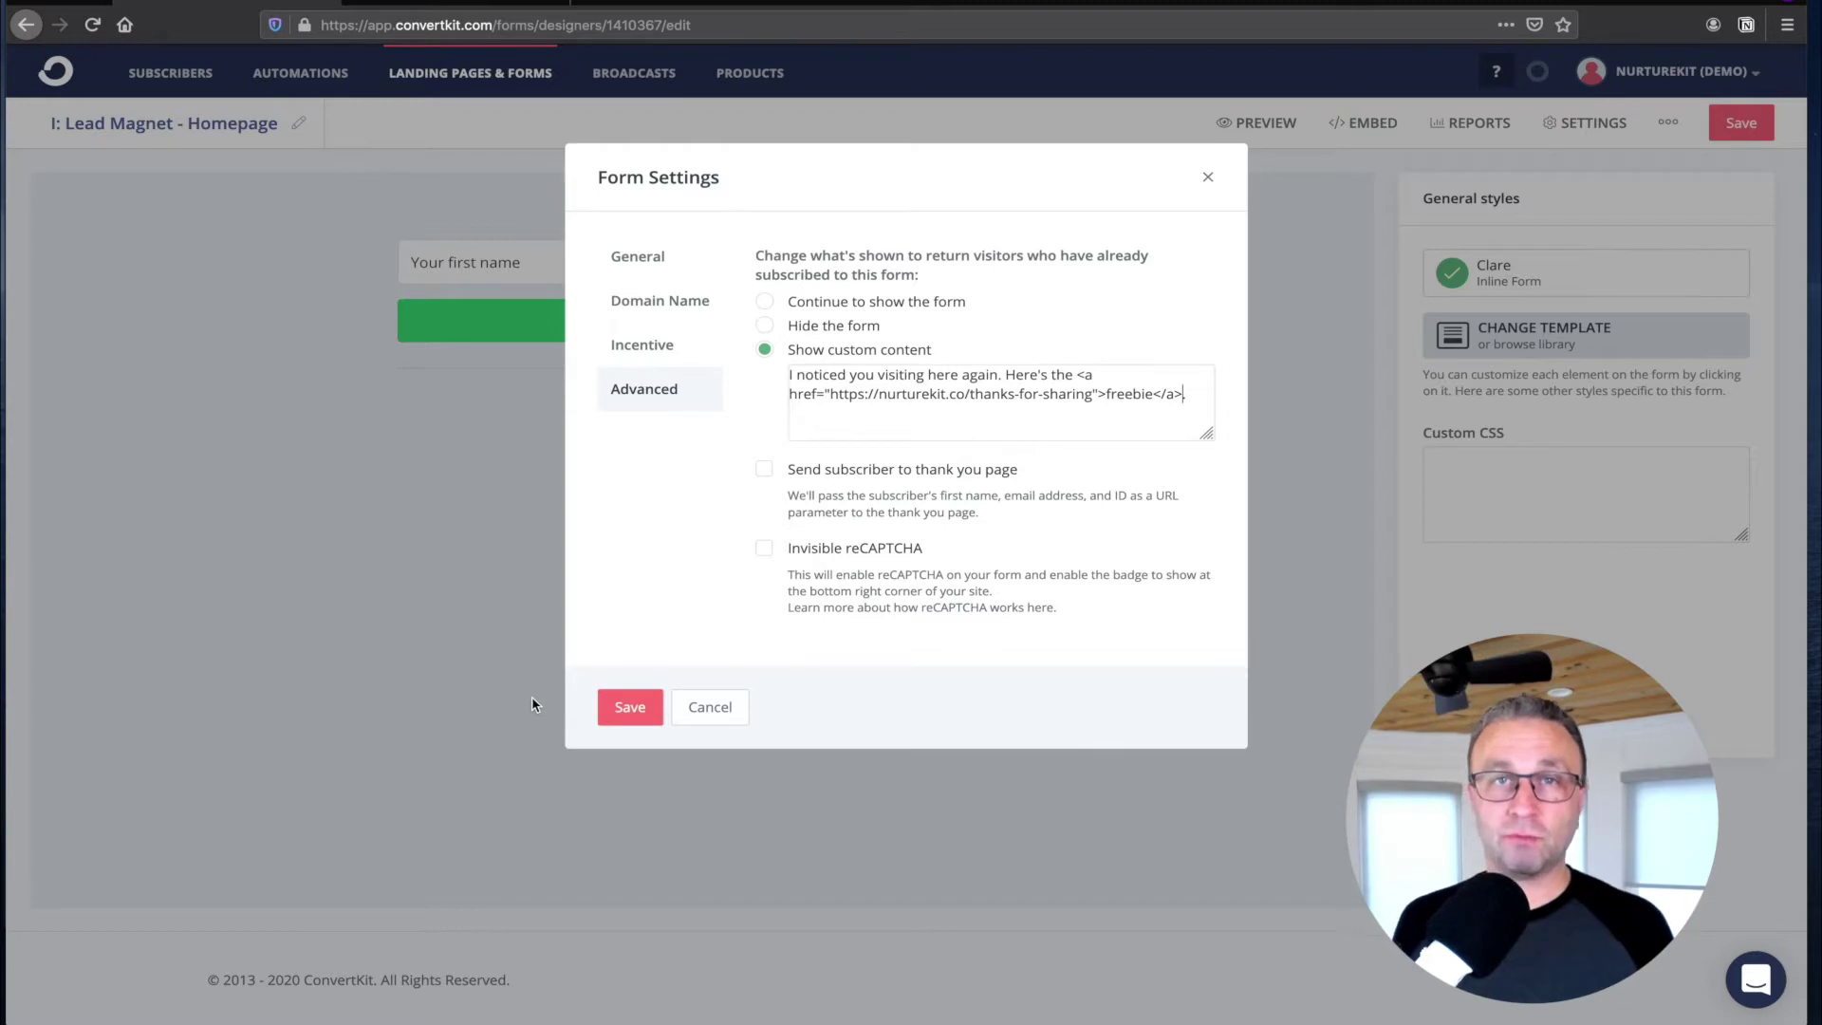
{"action": "left_click", "coordinate": [690, 718]}
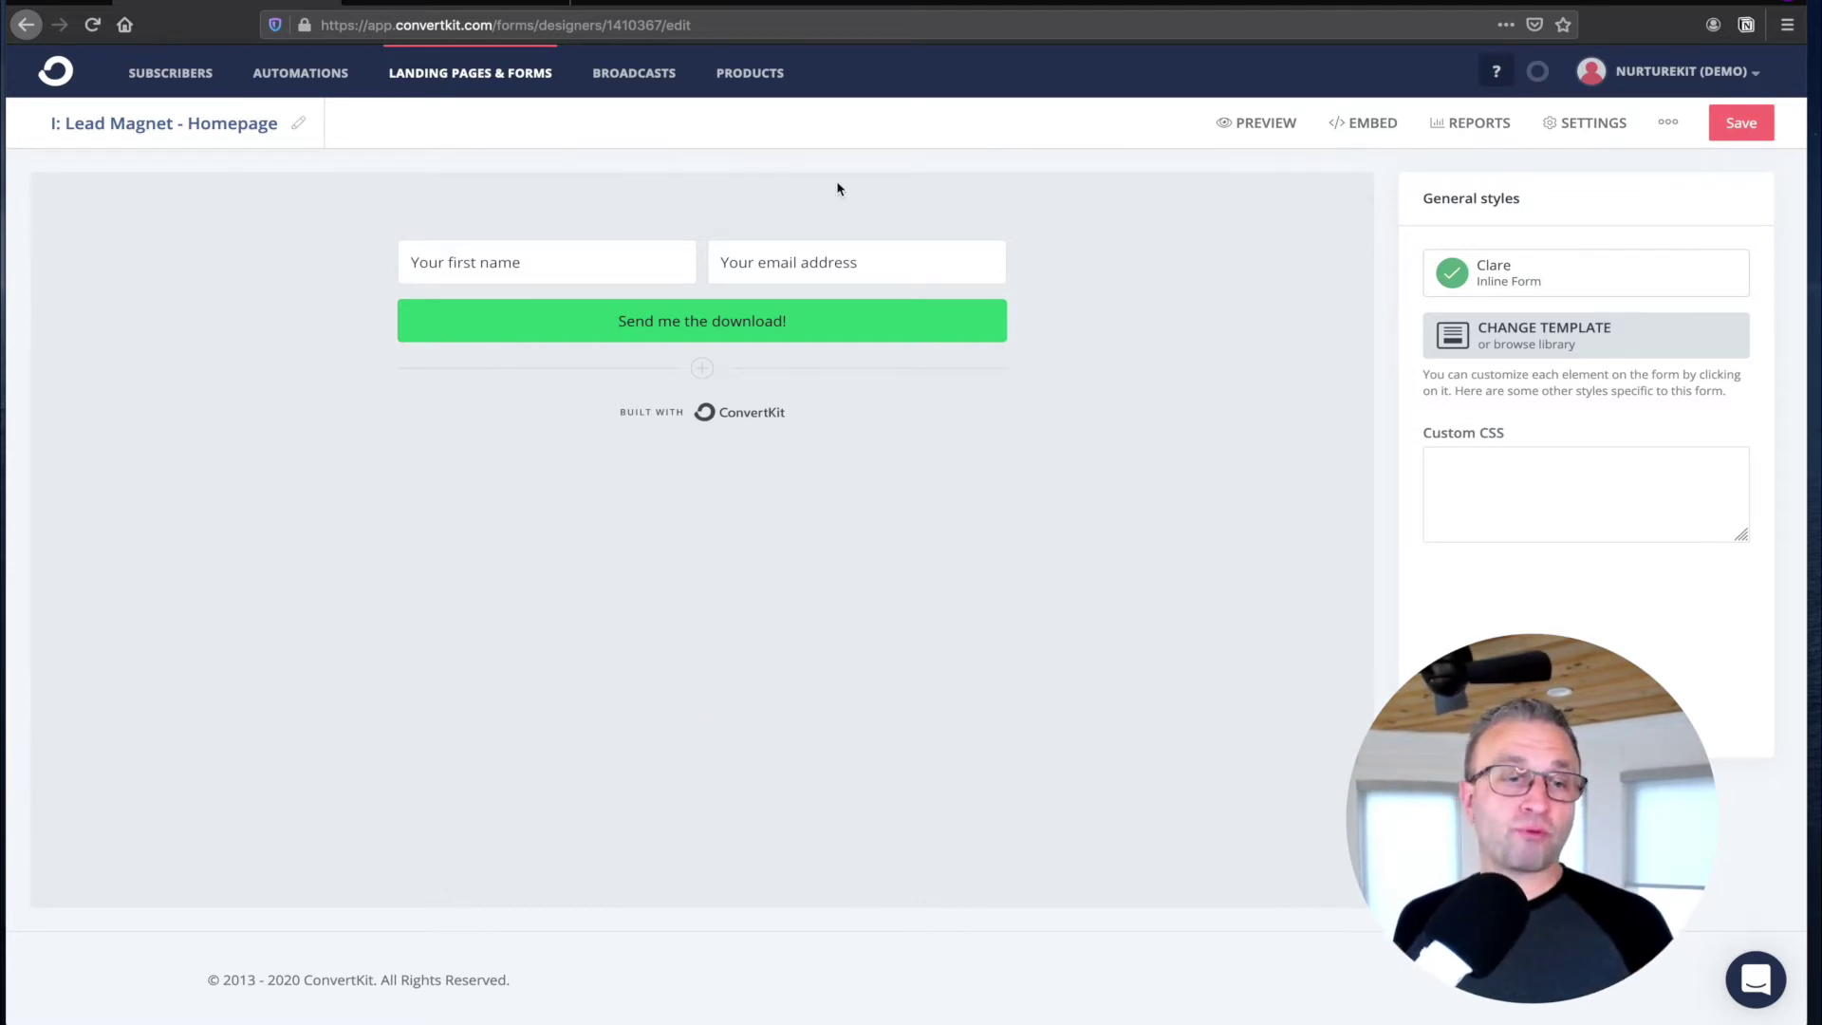
Open the product named "Product" and examine its share link and embed code in the publishing options.
{"action": "left_click", "coordinate": [772, 74]}
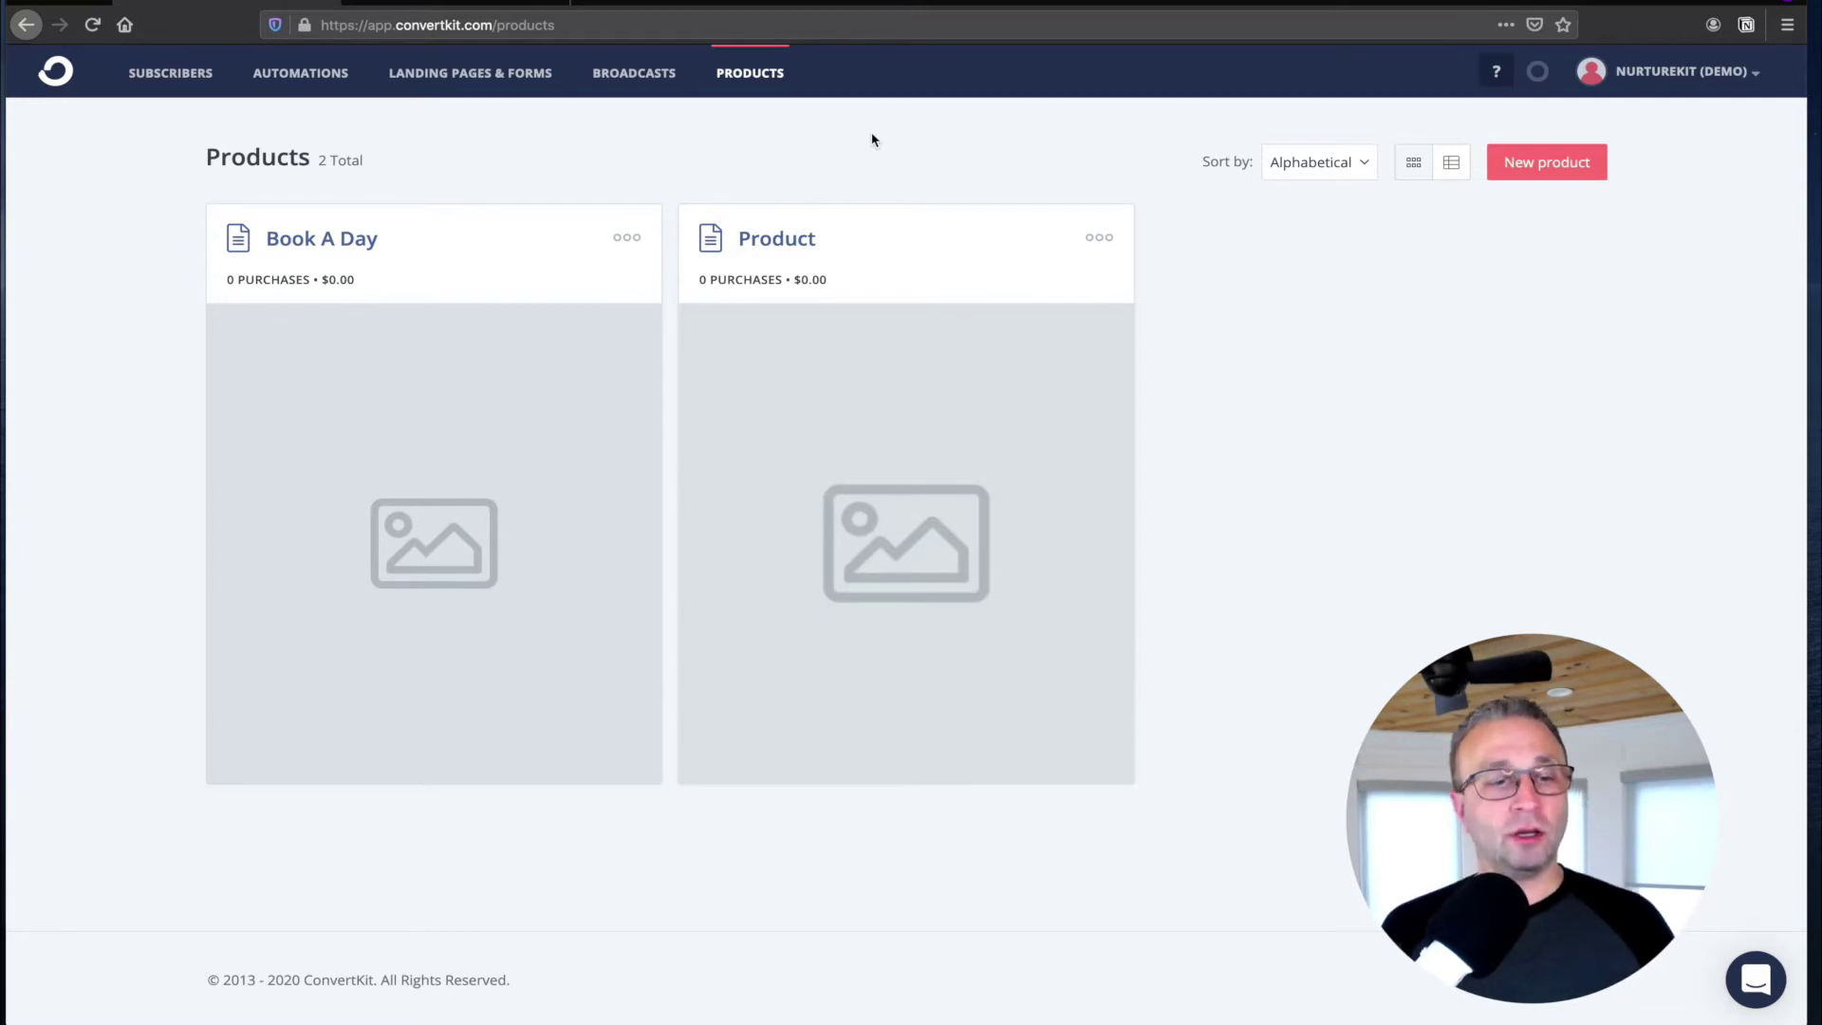
{"action": "left_click", "coordinate": [813, 436]}
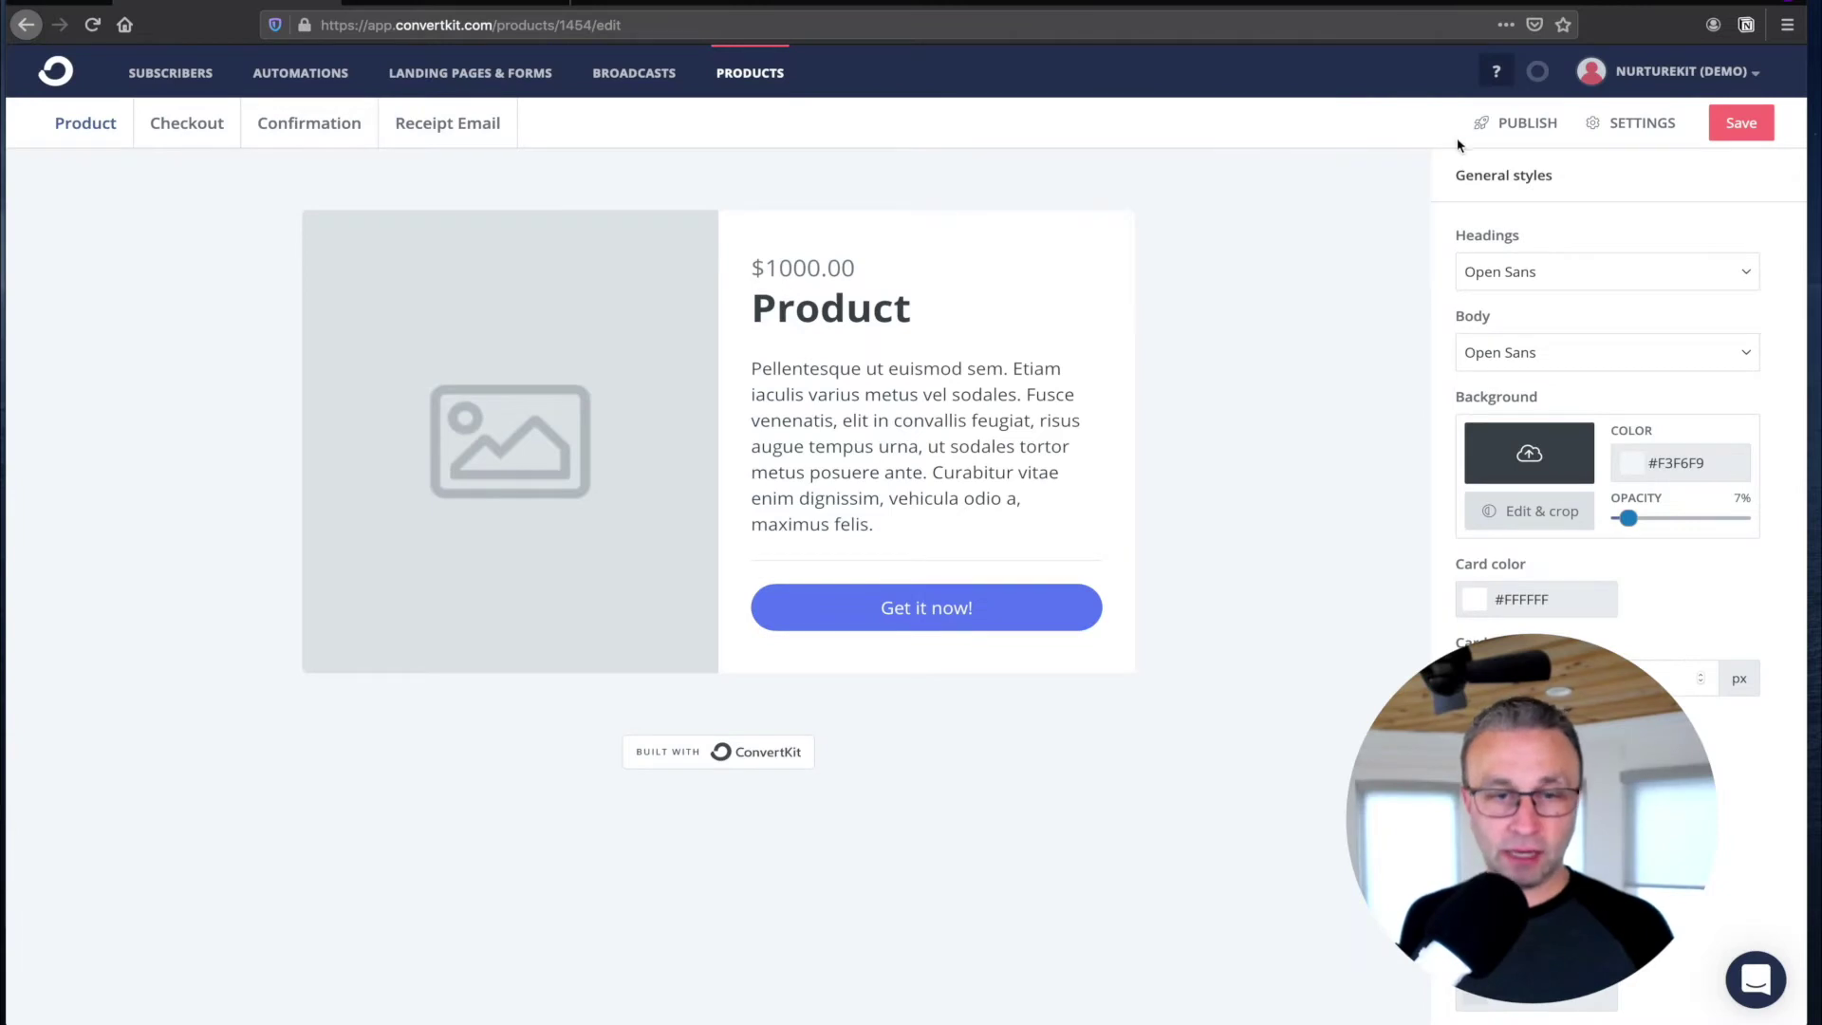
{"action": "left_click", "coordinate": [1489, 130]}
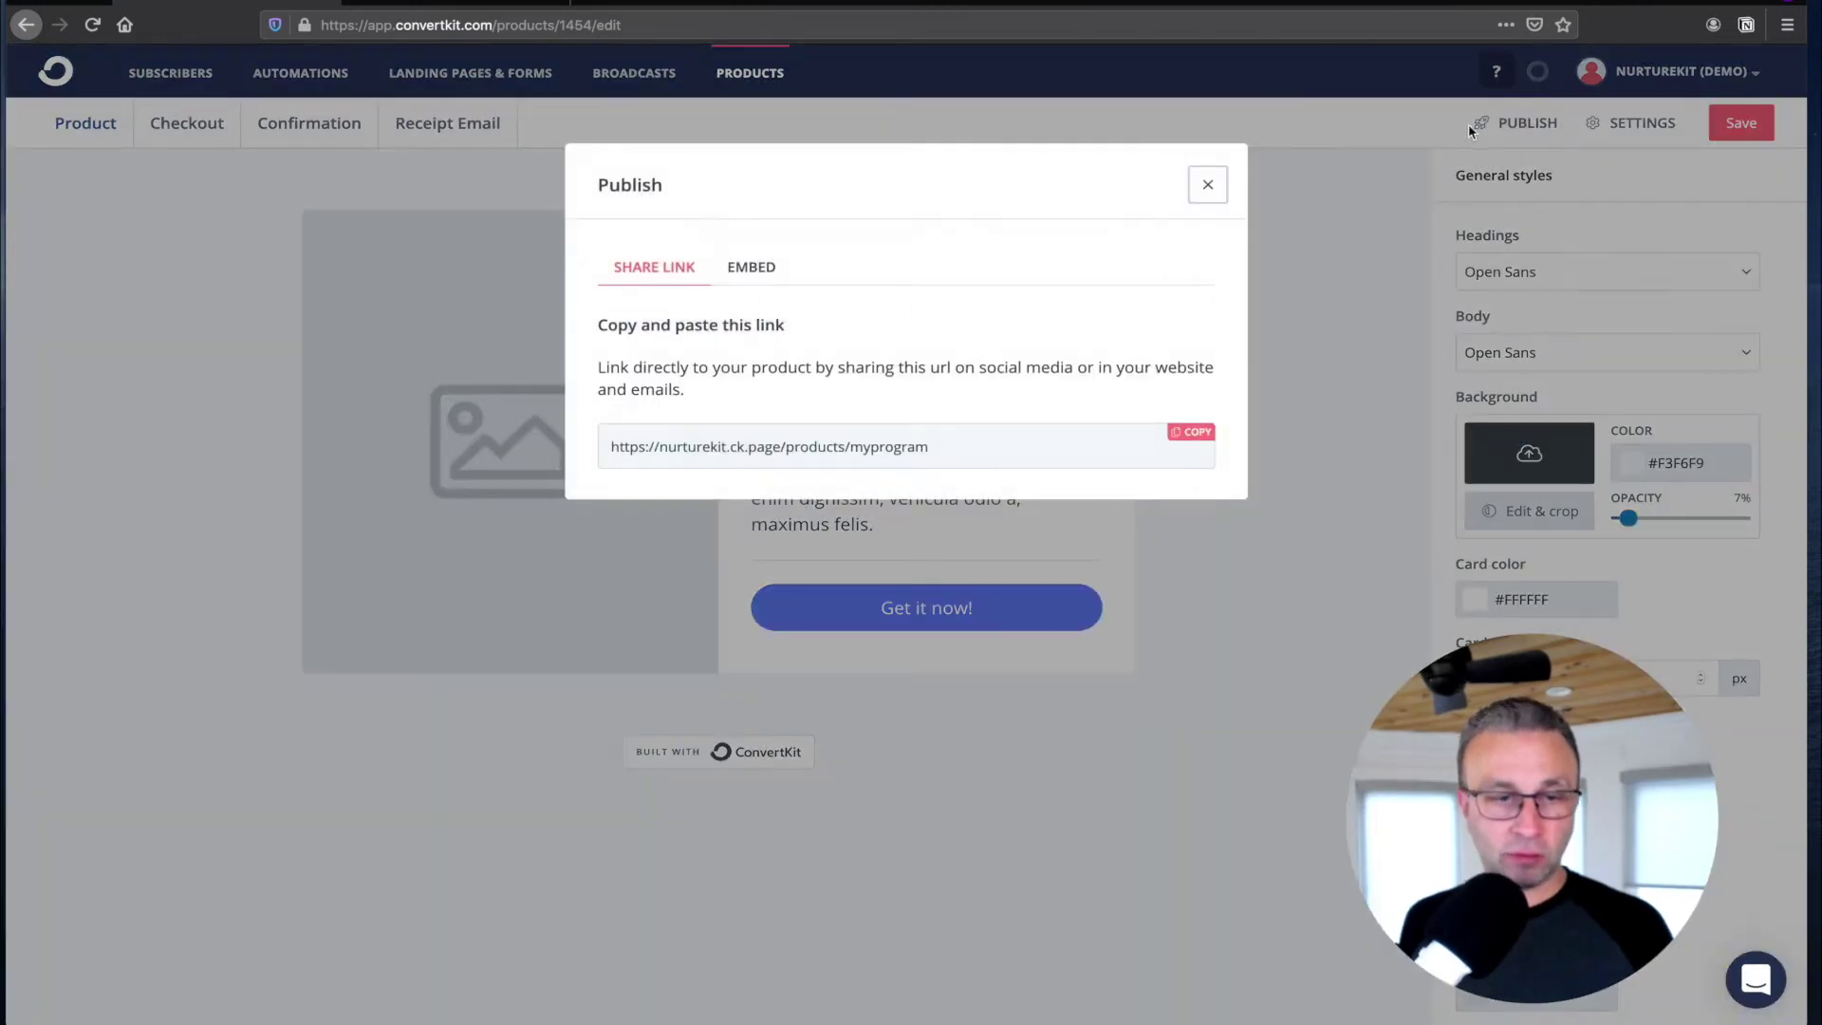
{"action": "triple_click", "coordinate": [909, 444]}
{"action": "left_click", "coordinate": [767, 272]}
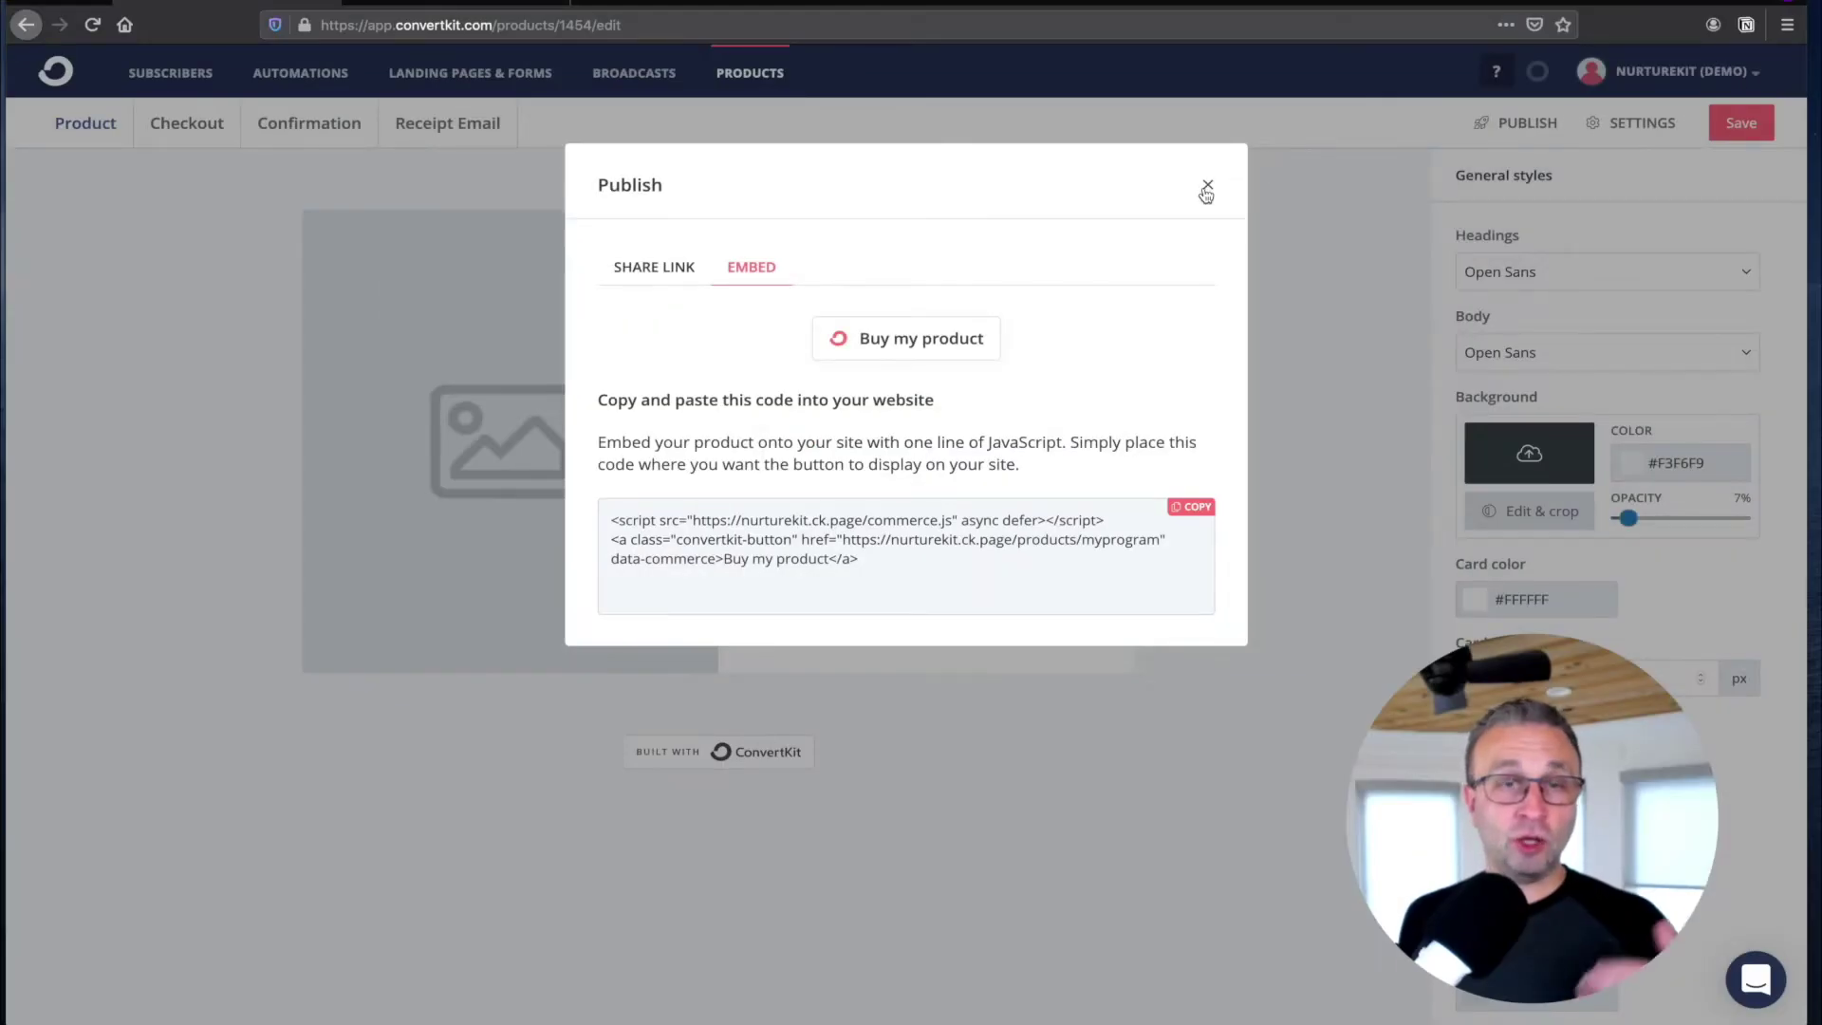
{"action": "left_click", "coordinate": [1206, 188]}
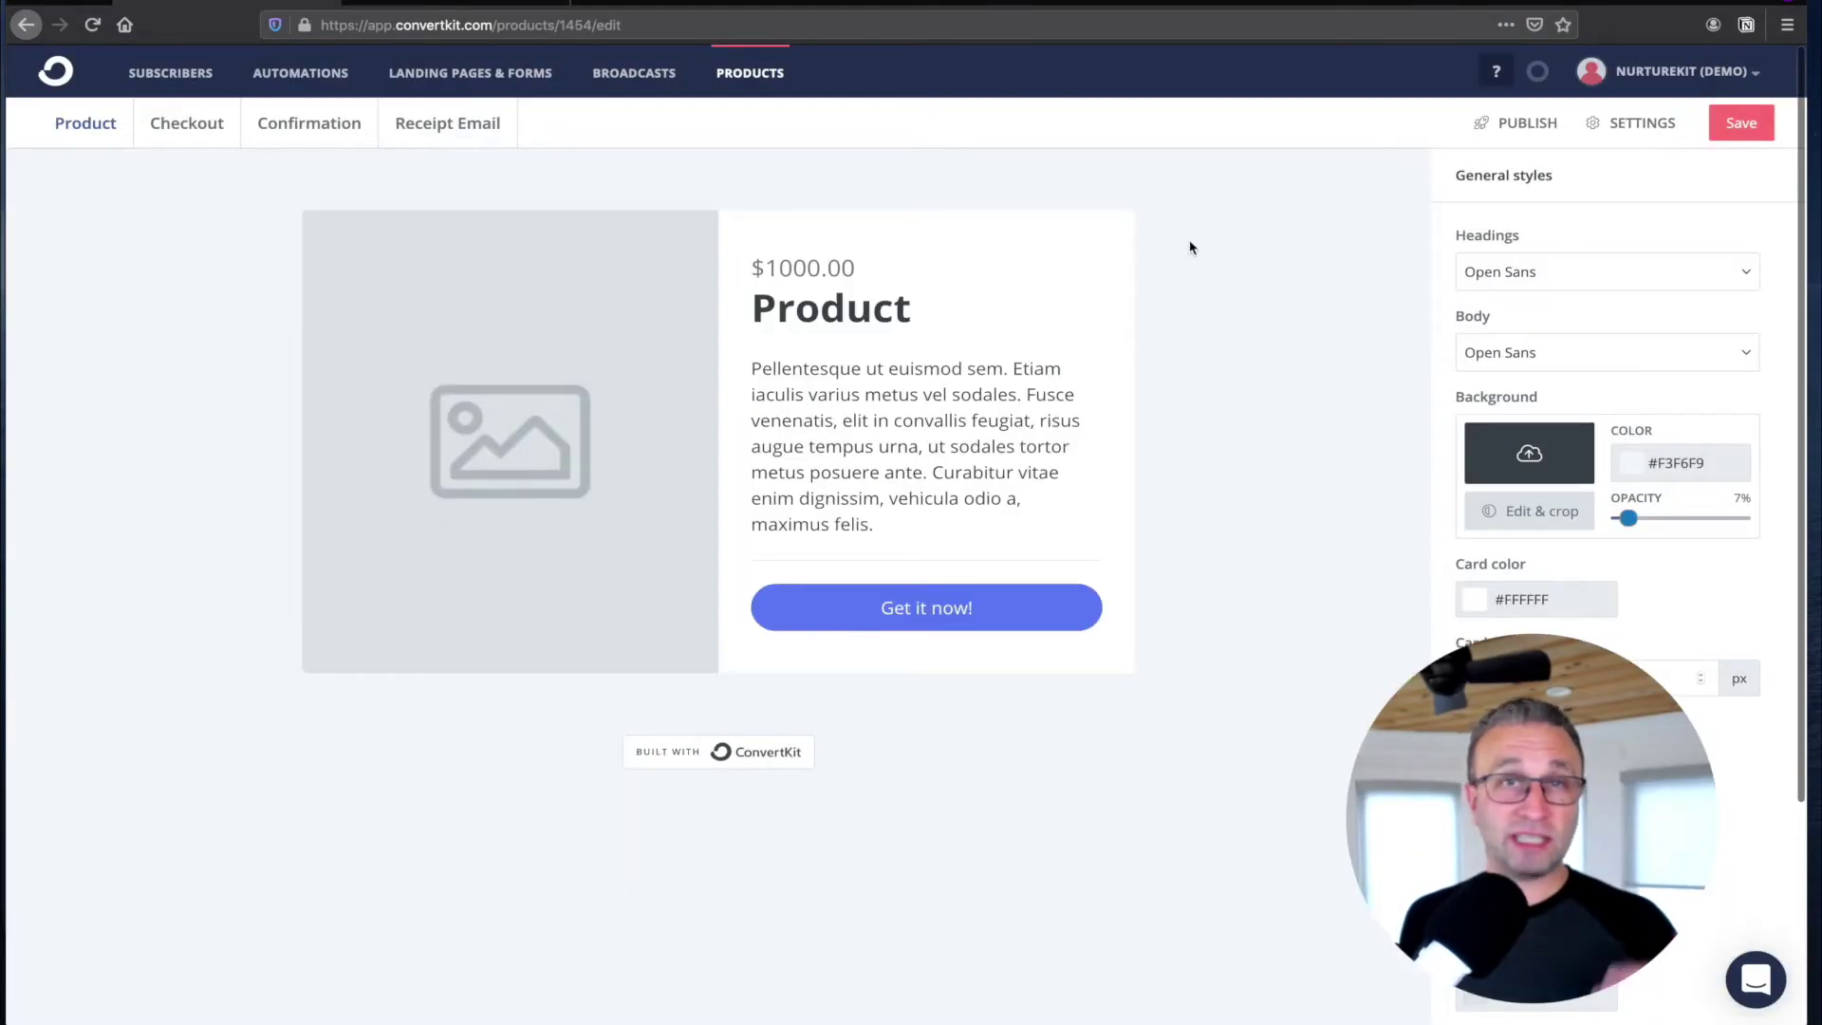